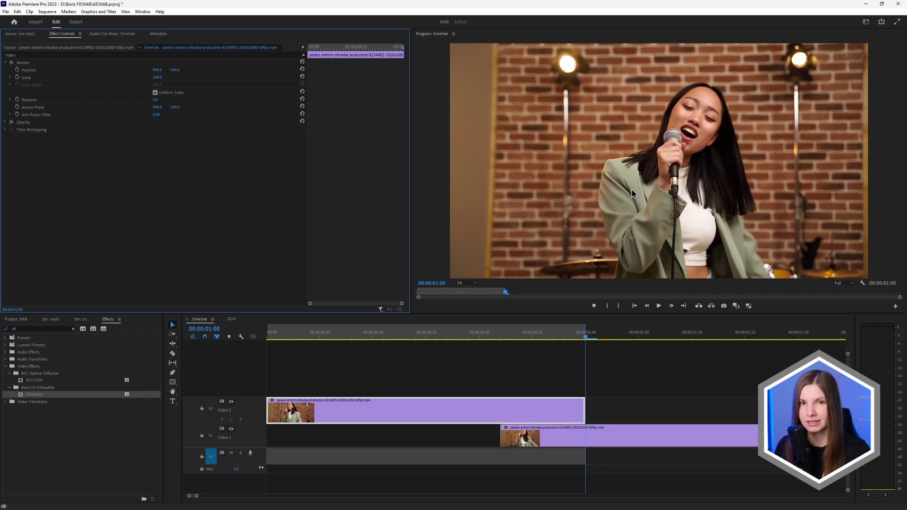
Drop the Silhouette effect onto the V2 singer clip and open it in Silhouette.
{"action": "key", "text": "shift+7"}
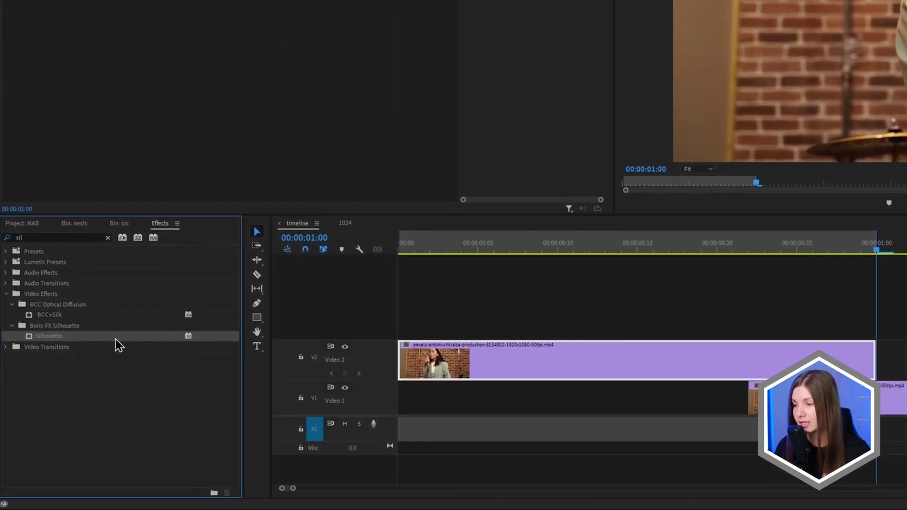
{"action": "left_click_drag", "start_coordinate": [264, 340], "coordinate": [605, 366]}
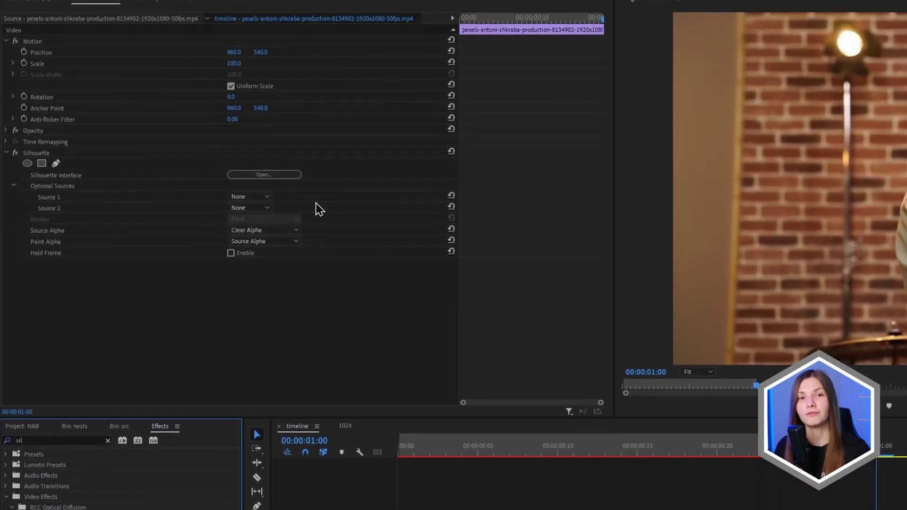
{"action": "left_click", "coordinate": [291, 176]}
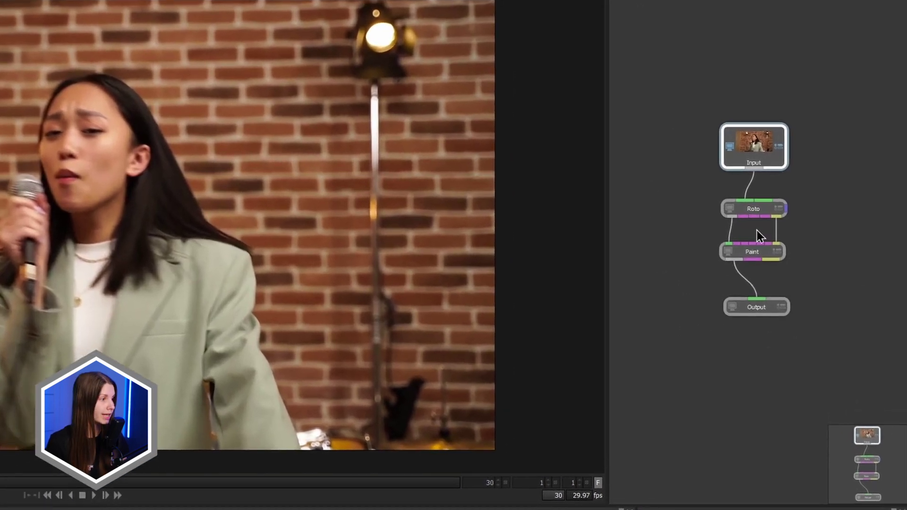
On the Roto node, draw a closed X-Spline around the left light stand and lamp.
{"action": "left_click", "coordinate": [753, 210]}
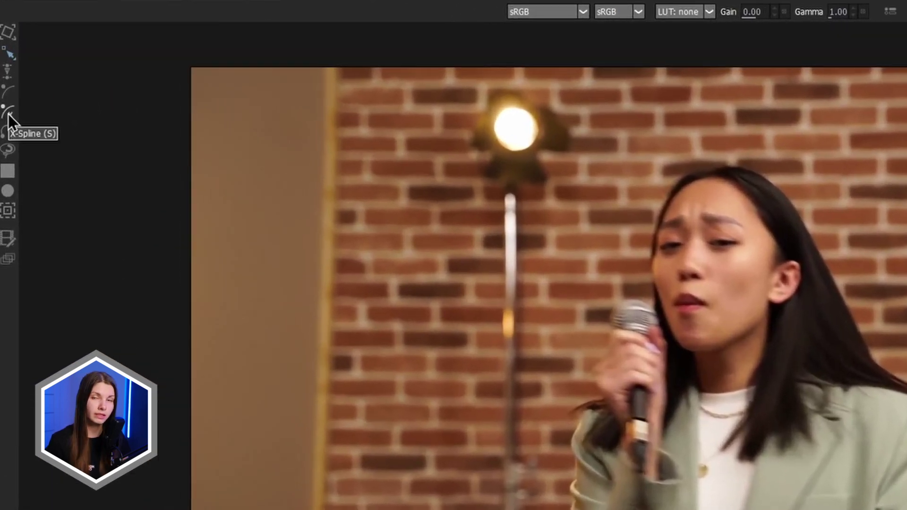
{"action": "left_click", "coordinate": [9, 109]}
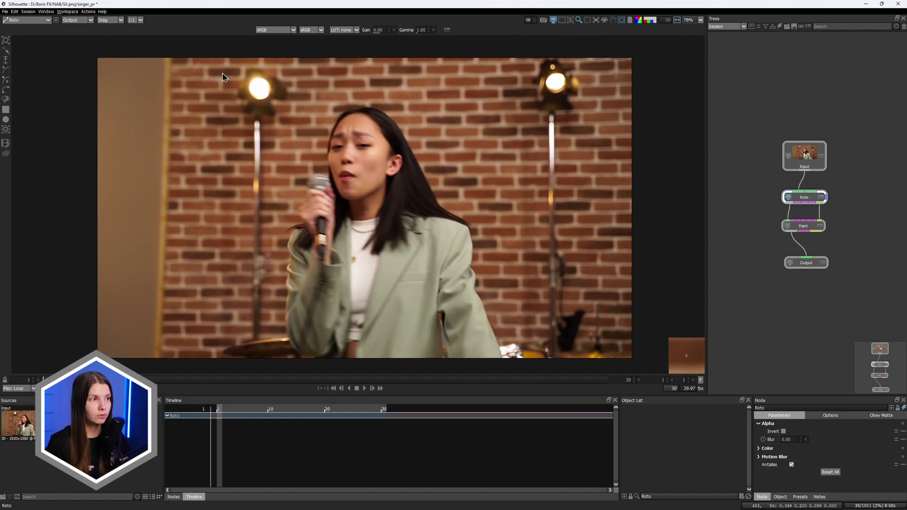
{"action": "left_click", "coordinate": [217, 114]}
{"action": "left_click", "coordinate": [236, 261]}
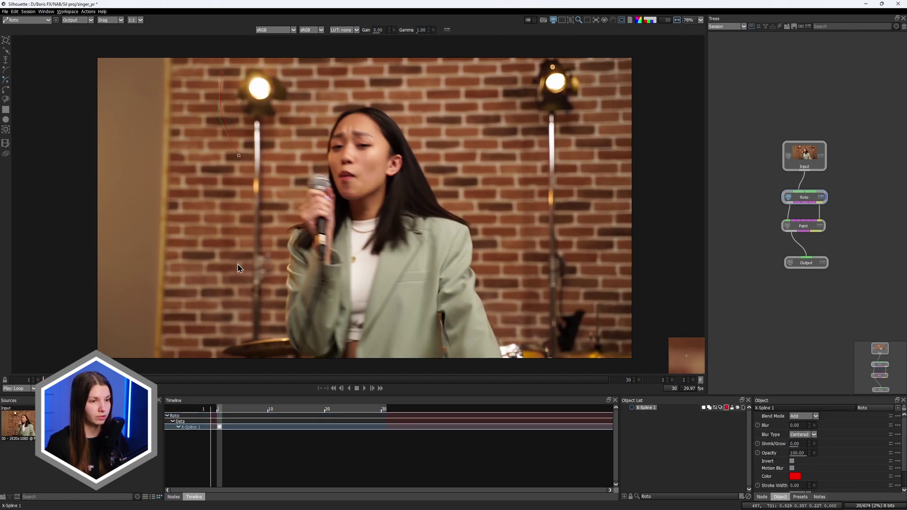
{"action": "left_click", "coordinate": [268, 335]}
{"action": "left_click", "coordinate": [270, 142]}
{"action": "left_click", "coordinate": [298, 94]}
{"action": "left_click", "coordinate": [260, 55]}
{"action": "left_click", "coordinate": [223, 61]}
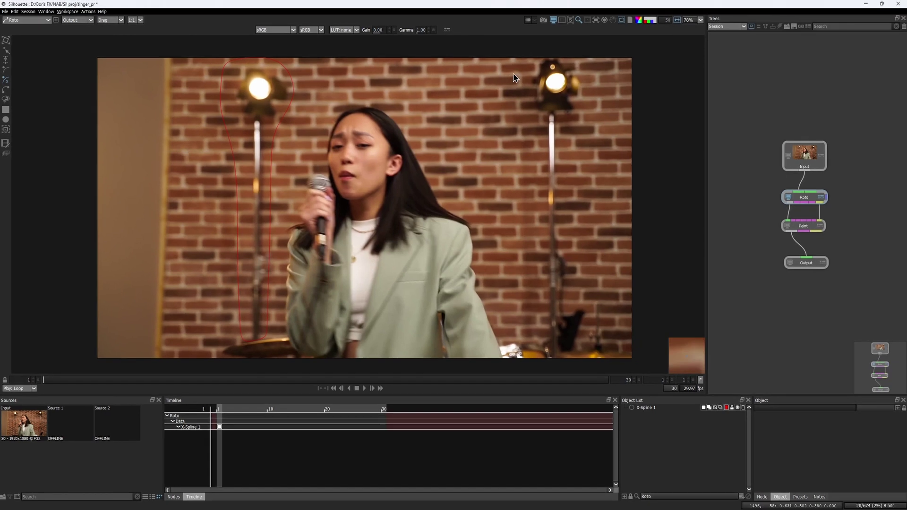
Draw a second spline down the right lamp and light stand.
{"action": "left_click", "coordinate": [515, 74]}
{"action": "left_click", "coordinate": [510, 108]}
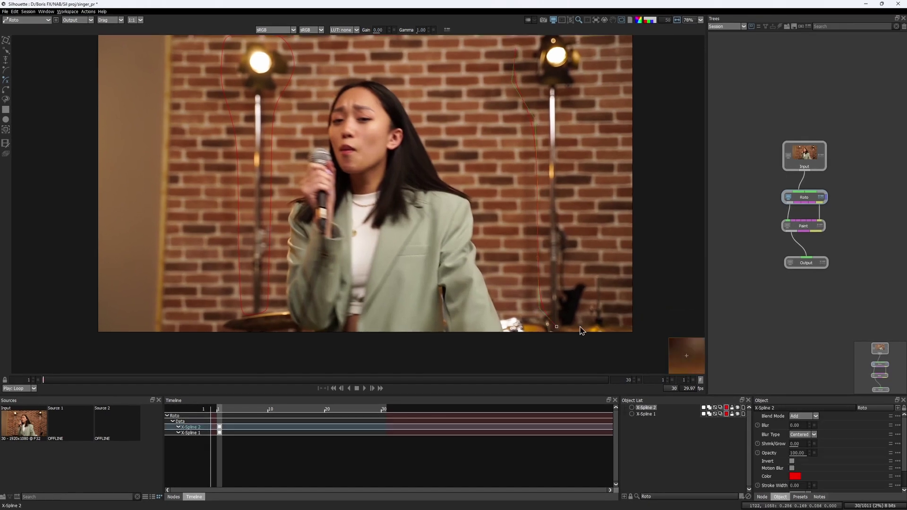
{"action": "left_click", "coordinate": [567, 244]}
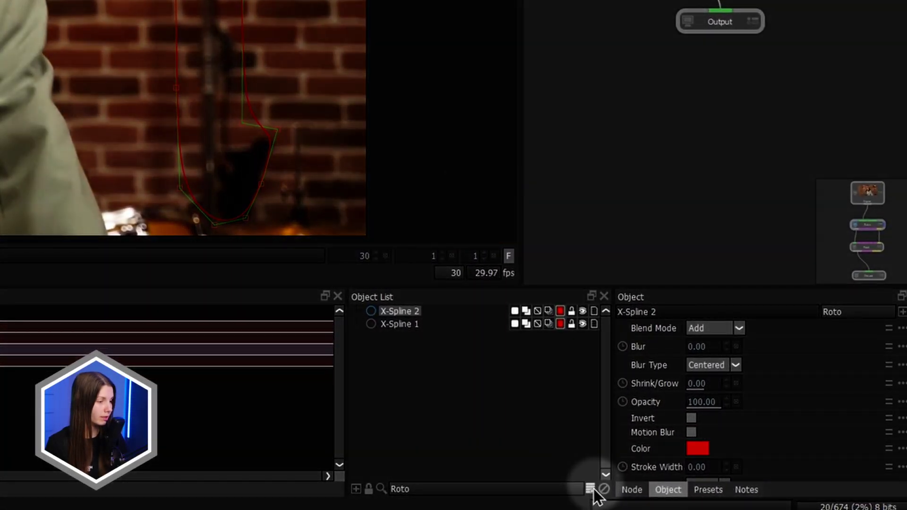
Put both spline shapes into a new layer named Light Stands.
{"action": "left_click", "coordinate": [590, 489]}
{"action": "left_click_drag", "start_coordinate": [400, 324], "coordinate": [398, 313]}
{"action": "left_click", "coordinate": [397, 312]}
{"action": "type", "text": "Light Stan"}
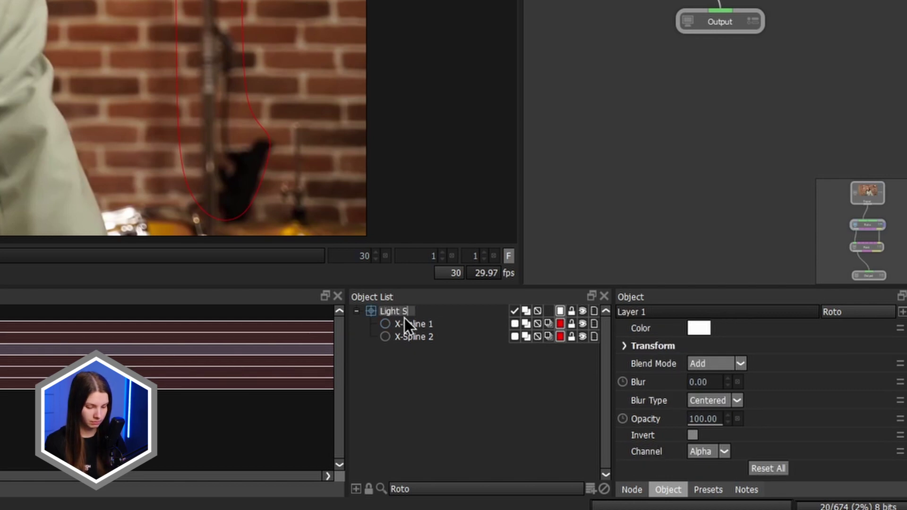
{"action": "type", "text": "ds"}
{"action": "key", "text": "Return"}
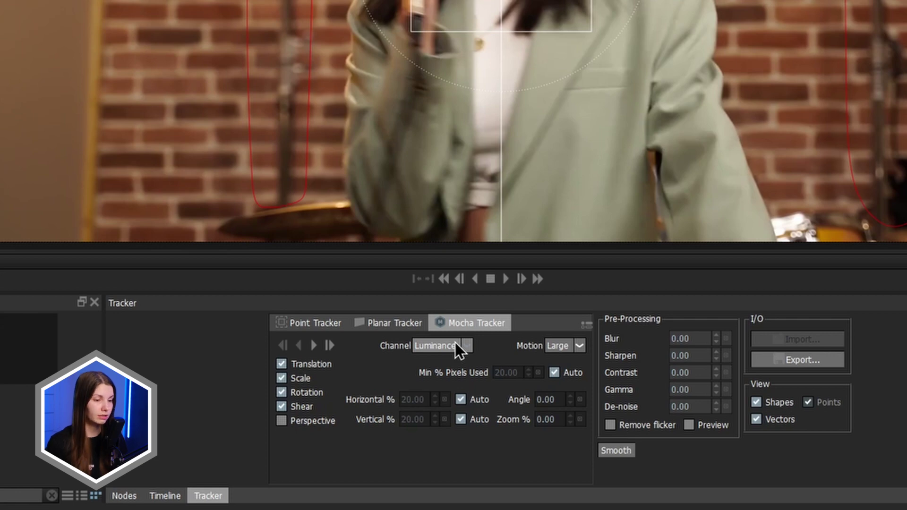
Mocha-track the Light Stands layer forward, then scrub and play back to check it.
{"action": "left_click", "coordinate": [313, 344]}
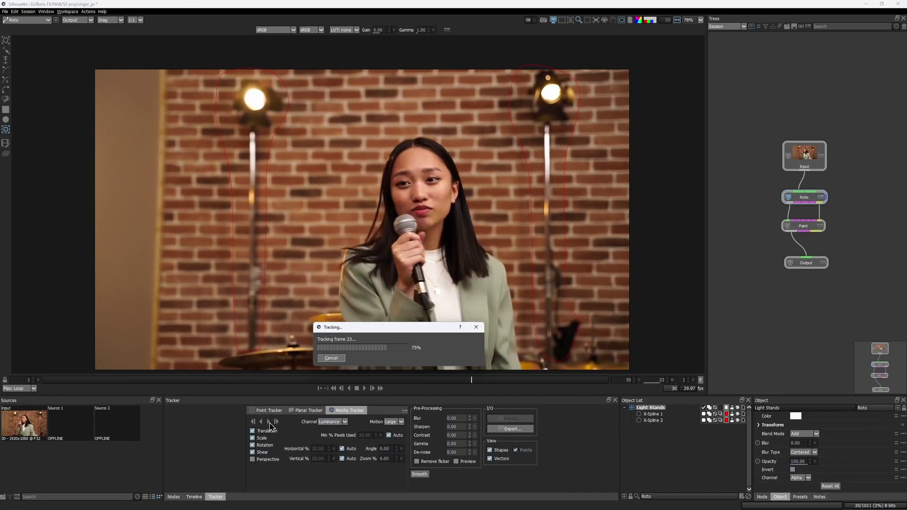
{"action": "left_click_drag", "start_coordinate": [605, 386], "coordinate": [575, 385]}
{"action": "key", "text": "space"}
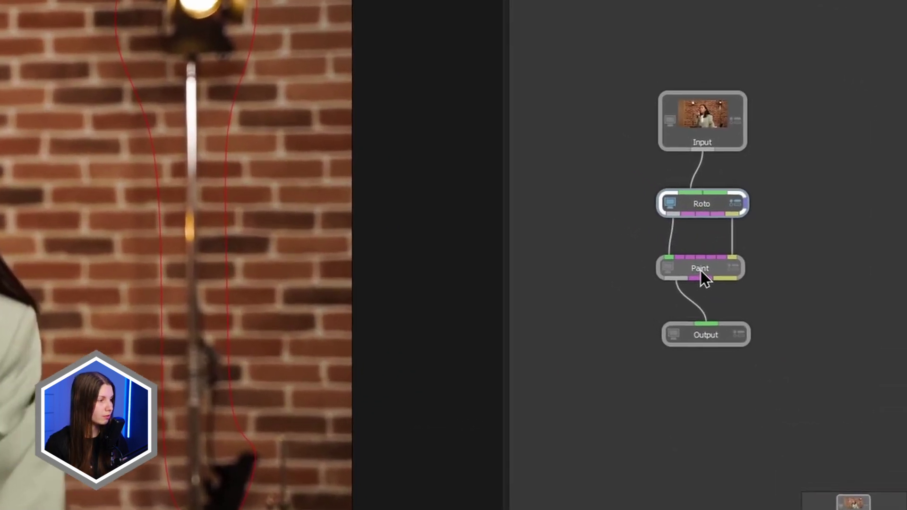
{"action": "left_click", "coordinate": [804, 228]}
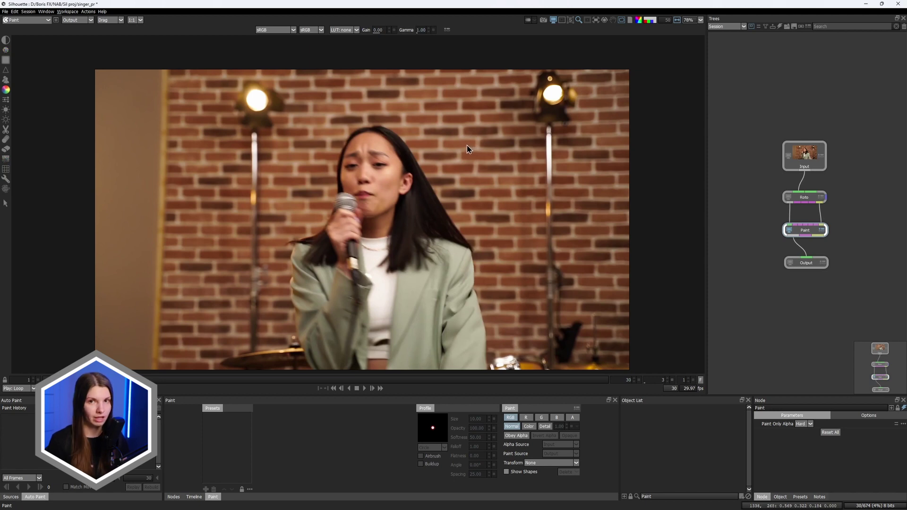
Delete the Paint node and insert a Stability node between Roto and Output.
{"action": "key", "text": "Delete"}
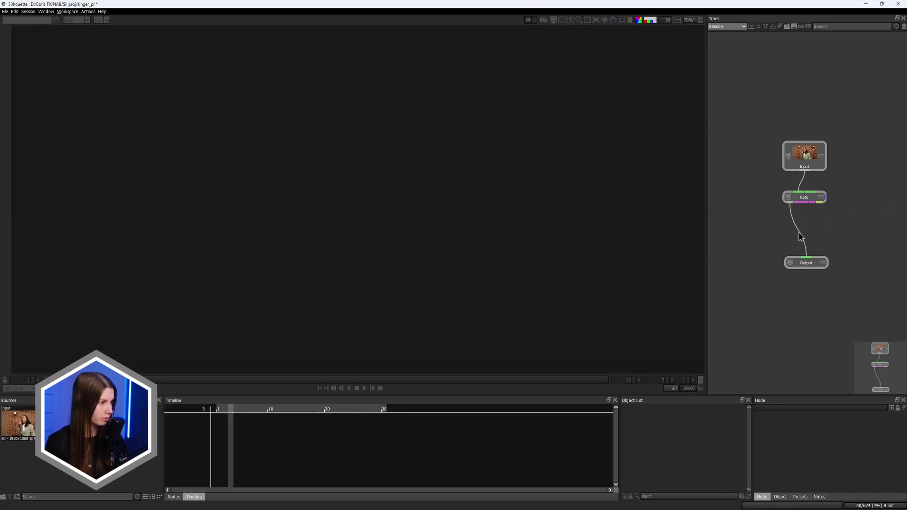
{"action": "key", "text": "Tab"}
{"action": "type", "text": "st"}
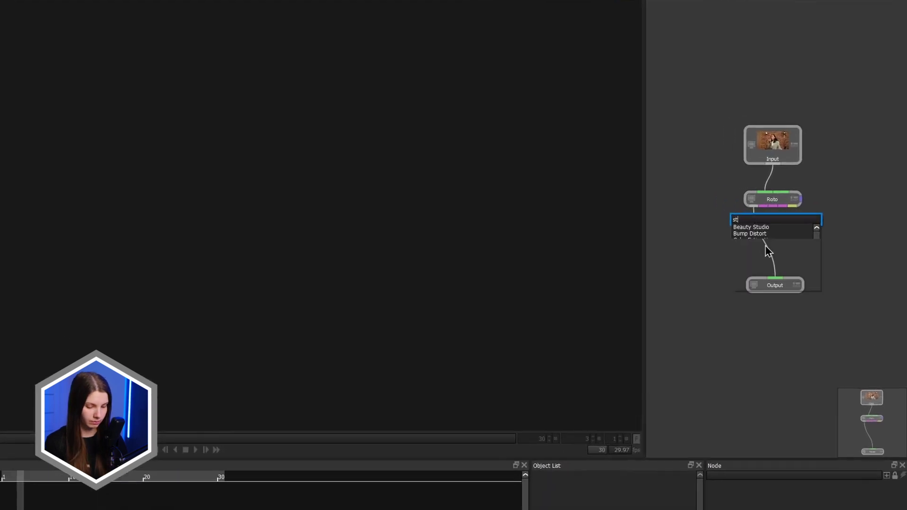
{"action": "type", "text": "ability"}
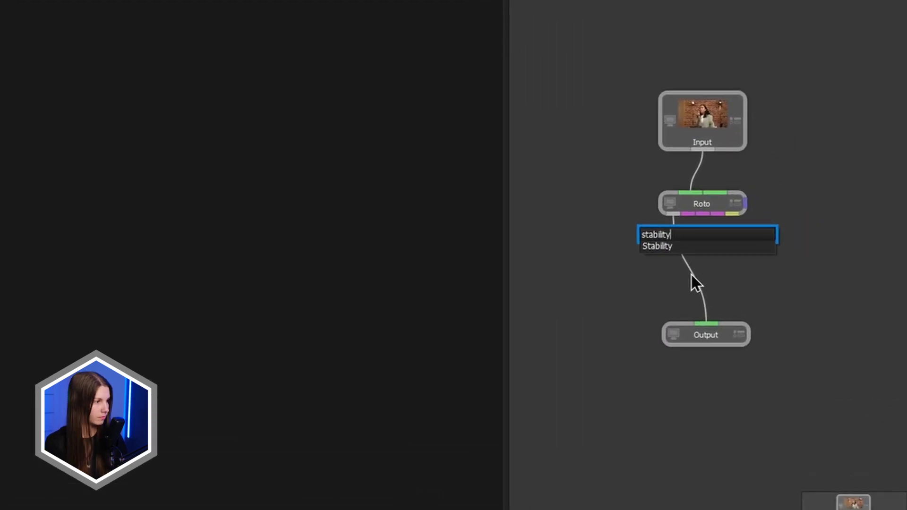
{"action": "key", "text": "Return"}
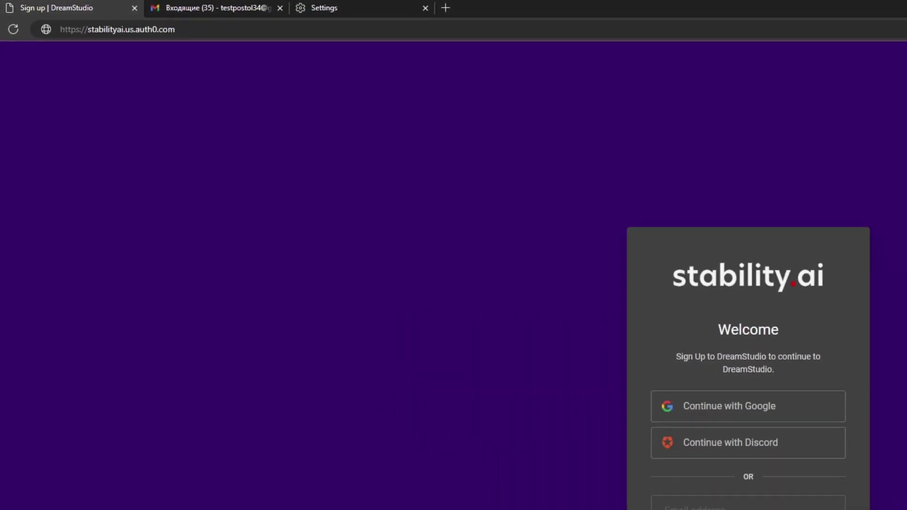
Submit the DreamStudio sign-up form, then copy the account API key and accept the terms.
{"action": "left_click", "coordinate": [426, 314]}
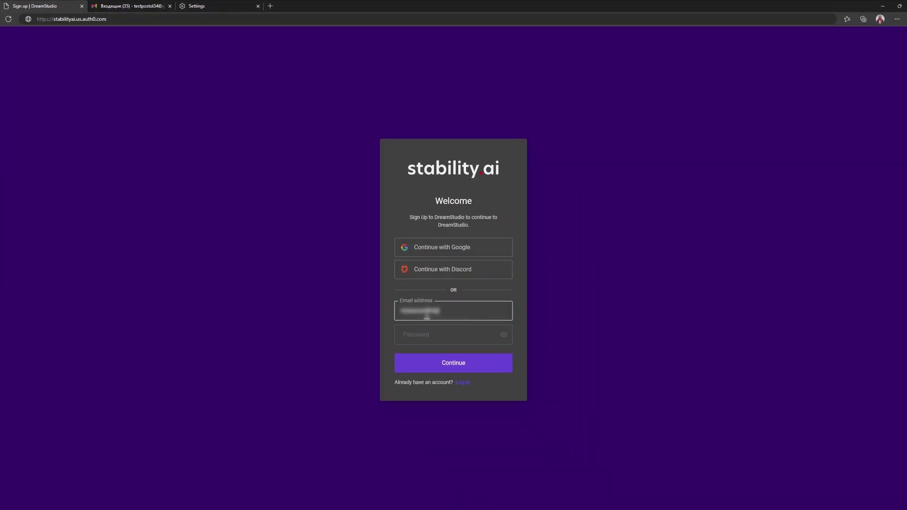
{"action": "left_click", "coordinate": [441, 333]}
{"action": "type", "text": "password"}
{"action": "left_click", "coordinate": [467, 405]}
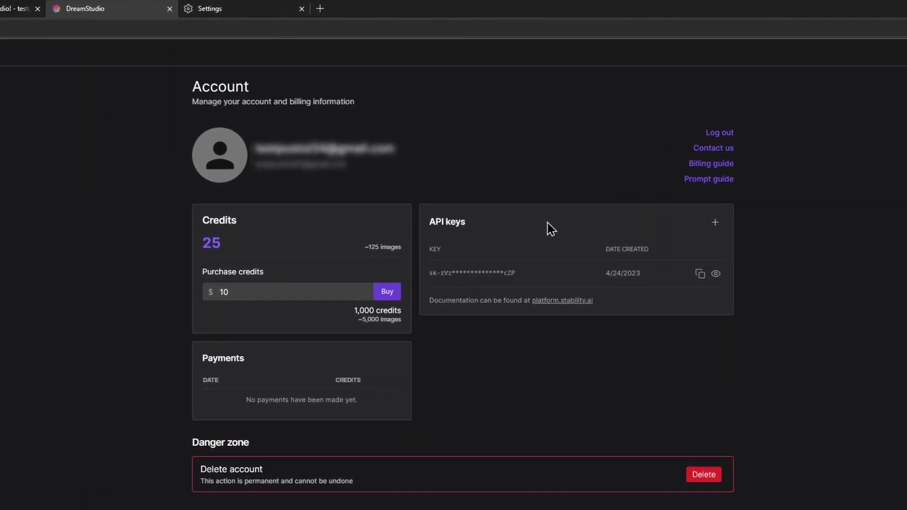
{"action": "left_click", "coordinate": [700, 274]}
{"action": "left_click", "coordinate": [530, 432]}
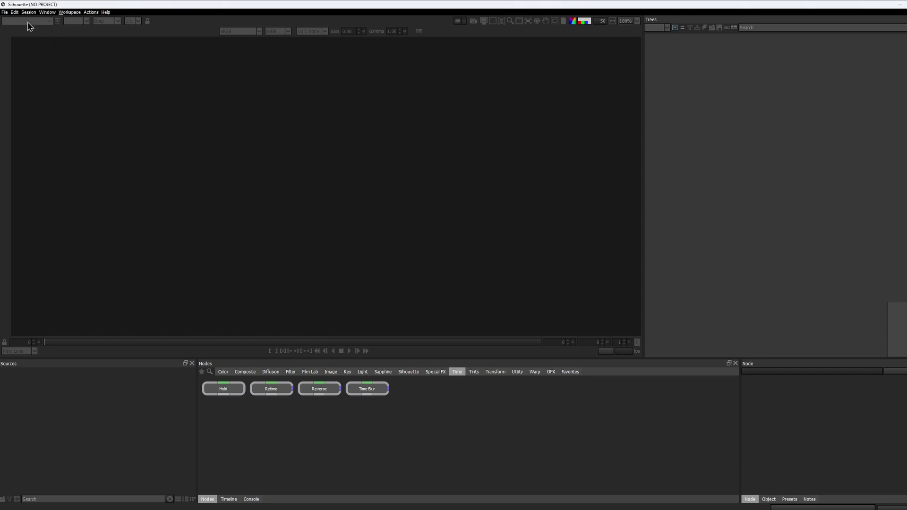
Paste the Stability AI API key into the Machine Learning preferences and save.
{"action": "left_click", "coordinate": [6, 12]}
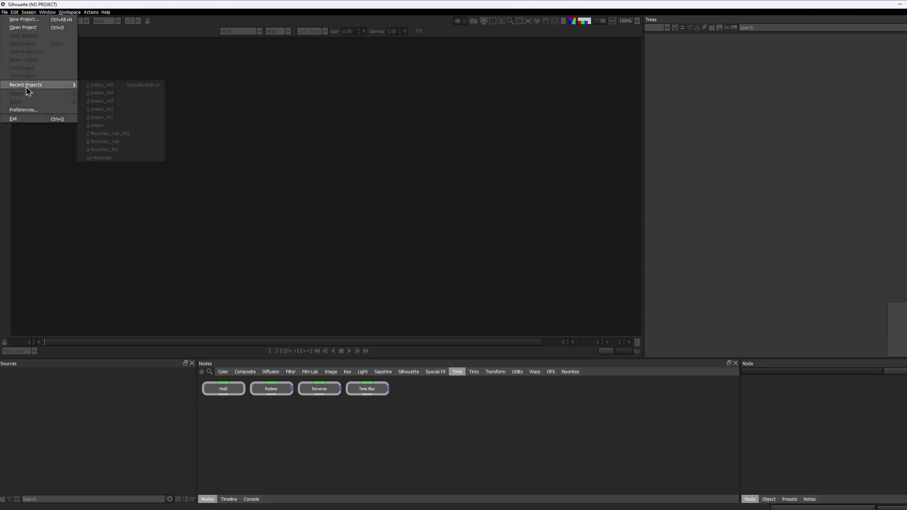
{"action": "left_click", "coordinate": [25, 109]}
{"action": "left_click", "coordinate": [352, 174]}
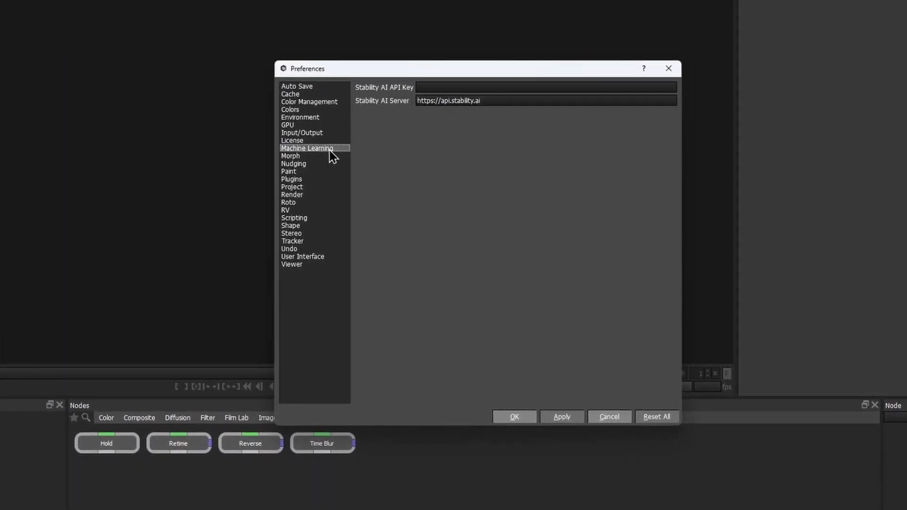
{"action": "key", "text": "ctrl+v"}
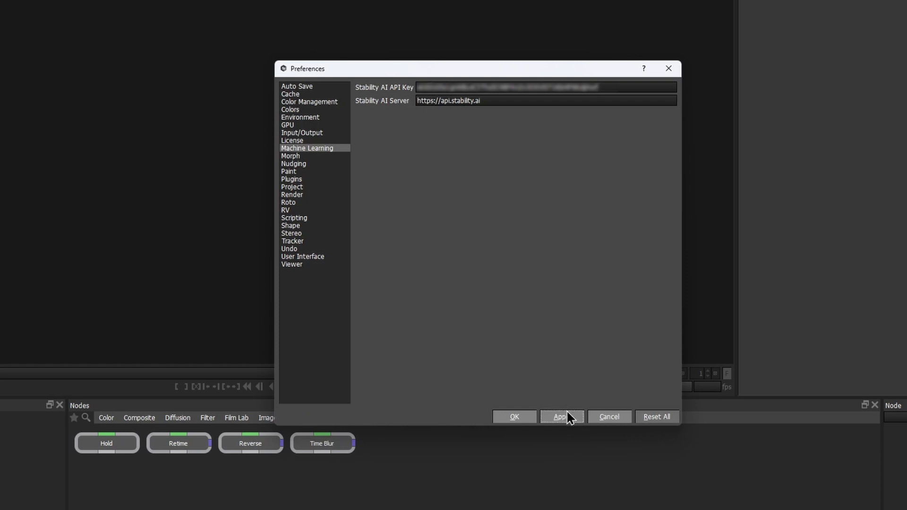
{"action": "left_click", "coordinate": [515, 417]}
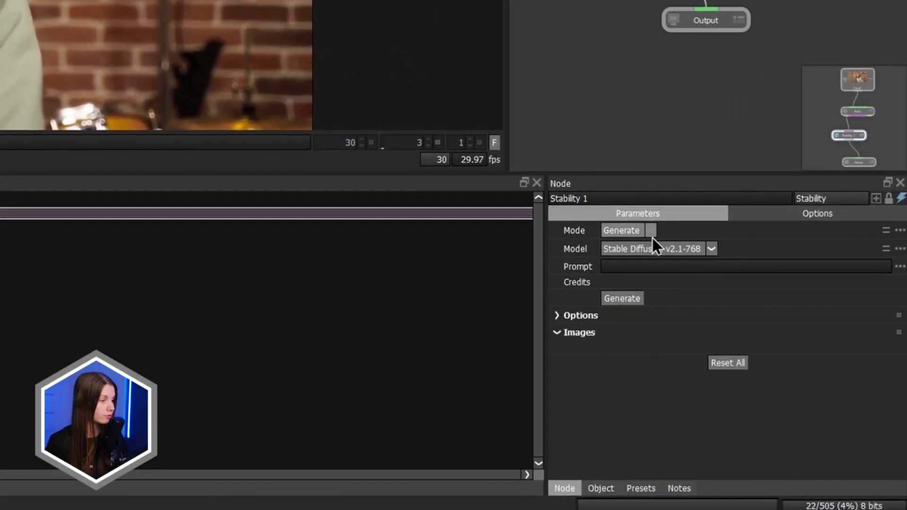
Set the Stability node to Inpaint mode with 2 images and generate.
{"action": "left_click", "coordinate": [777, 369]}
{"action": "left_click", "coordinate": [631, 253]}
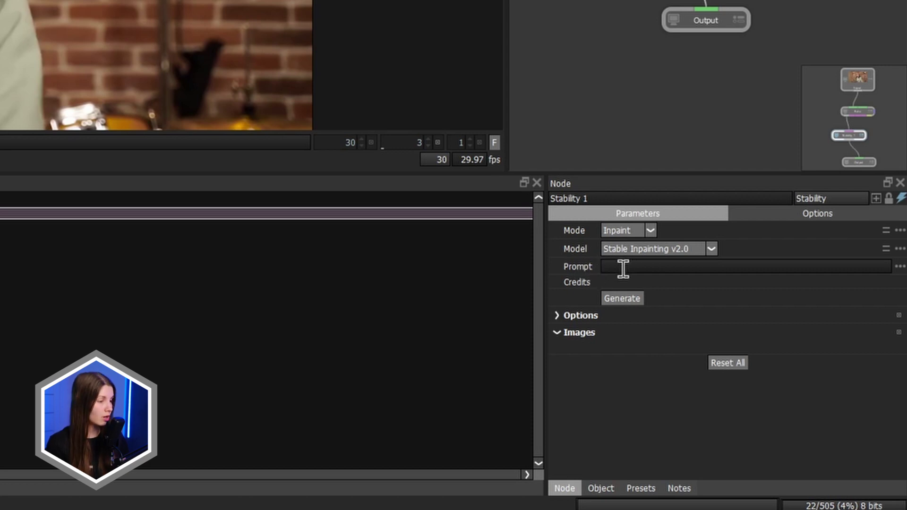
{"action": "left_click", "coordinate": [622, 268]}
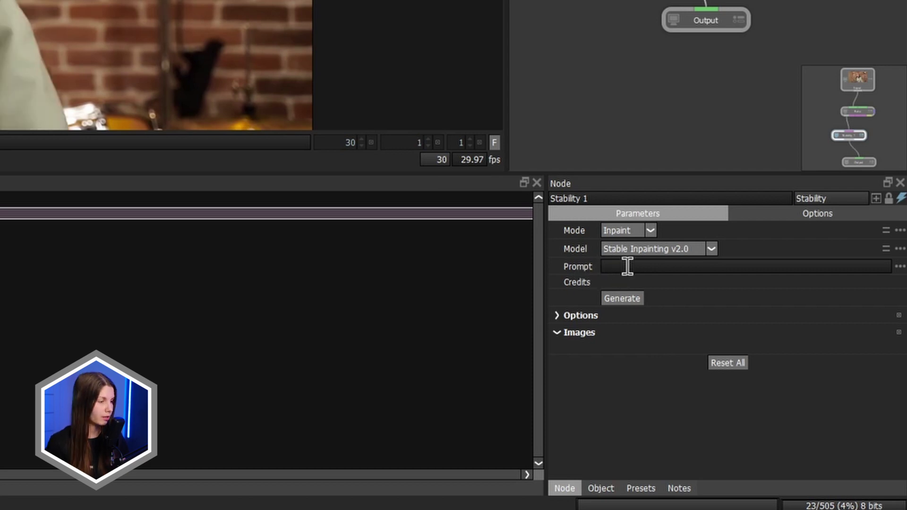
{"action": "left_click", "coordinate": [561, 318]}
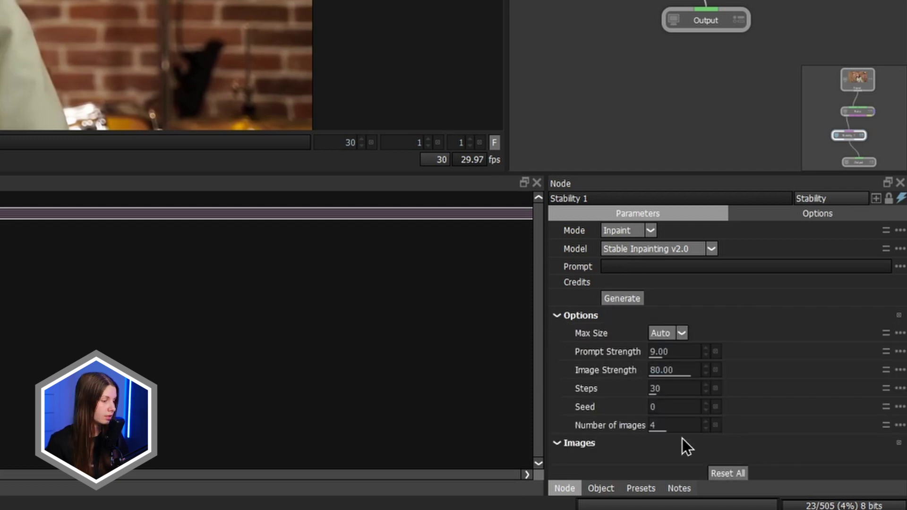
{"action": "left_click", "coordinate": [706, 428]}
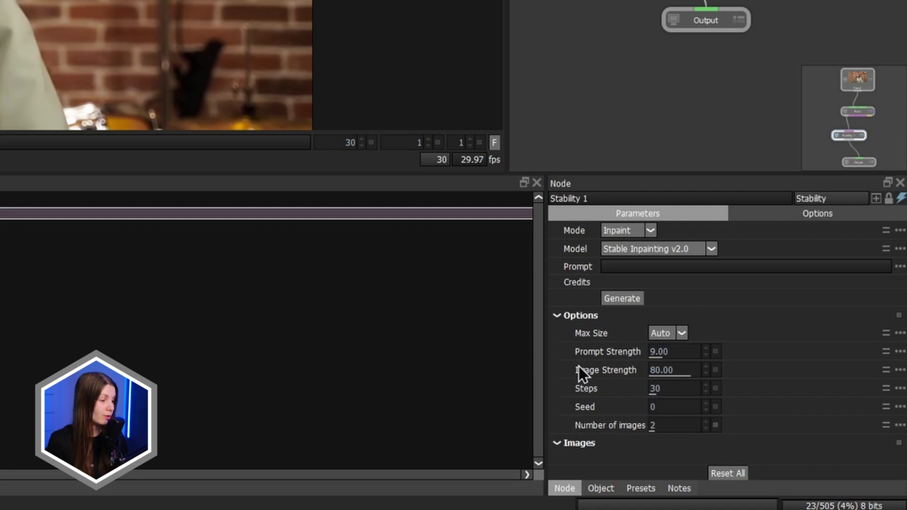
{"action": "left_click", "coordinate": [623, 299]}
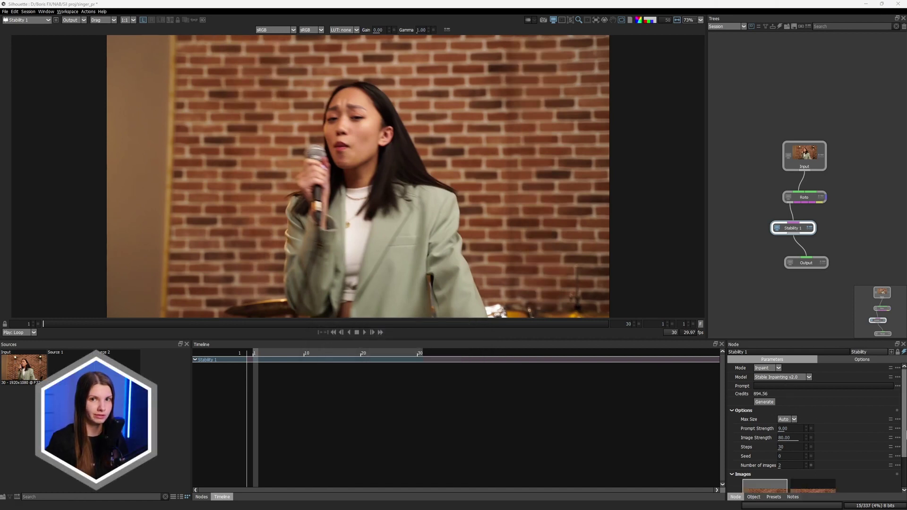
{"action": "scroll", "coordinate": [793, 425], "scroll_direction": "down", "scroll_amount": 3}
Compare the two generated thumbnails and pick the second result.
{"action": "left_click", "coordinate": [802, 461]}
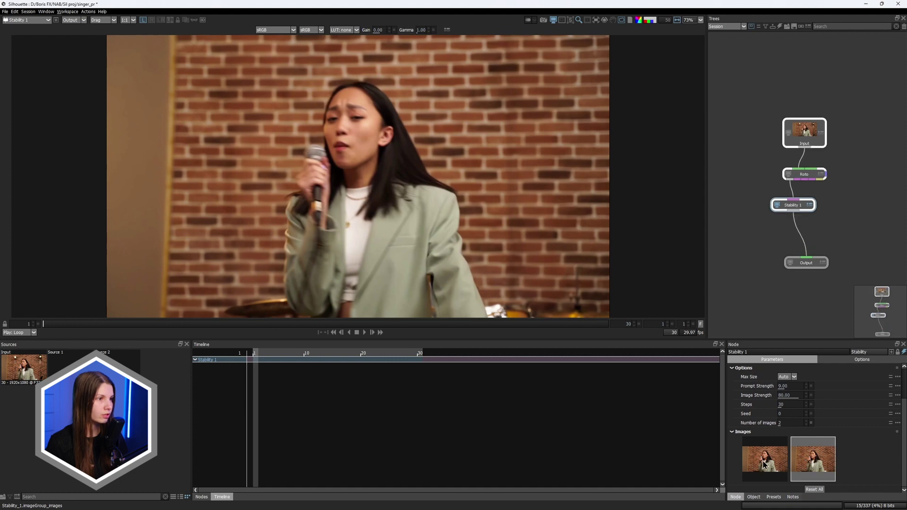
{"action": "left_click", "coordinate": [777, 463]}
{"action": "left_click", "coordinate": [815, 466]}
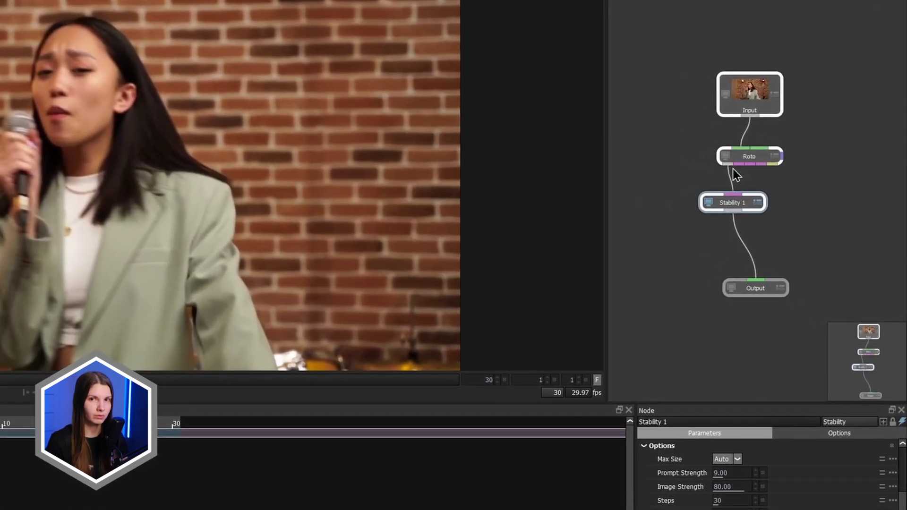
Add a Transform node below Stability 1, view its settings, and return to an early frame.
{"action": "key", "text": "Tab"}
{"action": "type", "text": "tra"}
{"action": "key", "text": "Return"}
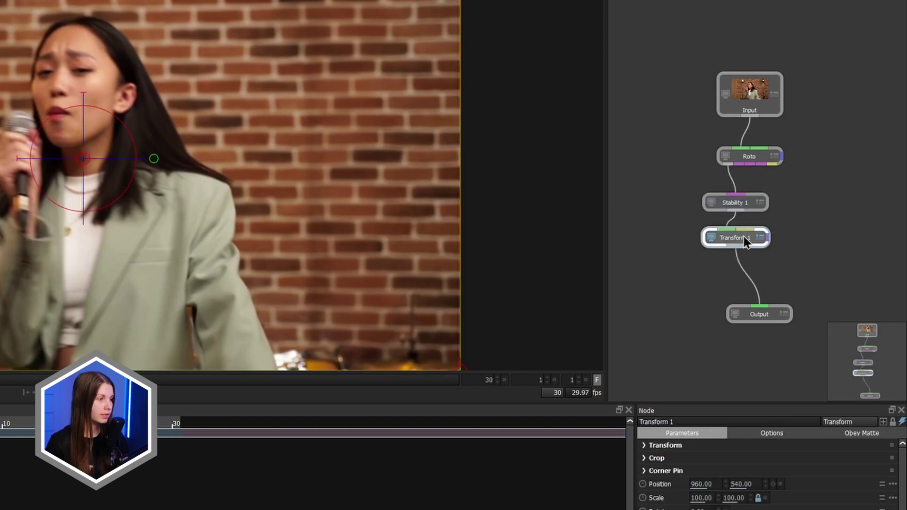
{"action": "mouse_move", "coordinate": [744, 240]}
{"action": "left_mouse_down"}
{"action": "mouse_move", "coordinate": [760, 255]}
{"action": "mouse_move", "coordinate": [786, 202]}
{"action": "mouse_move", "coordinate": [774, 172]}
{"action": "left_mouse_up"}
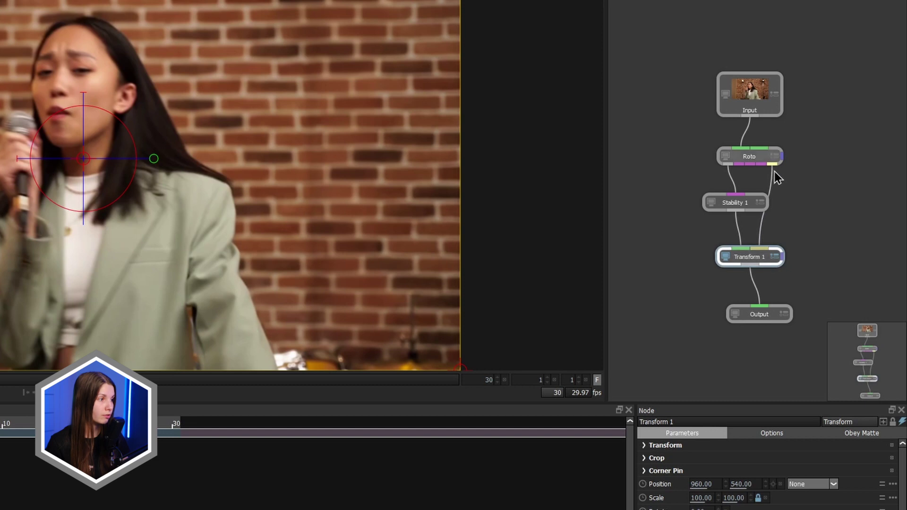
{"action": "left_click", "coordinate": [644, 444]}
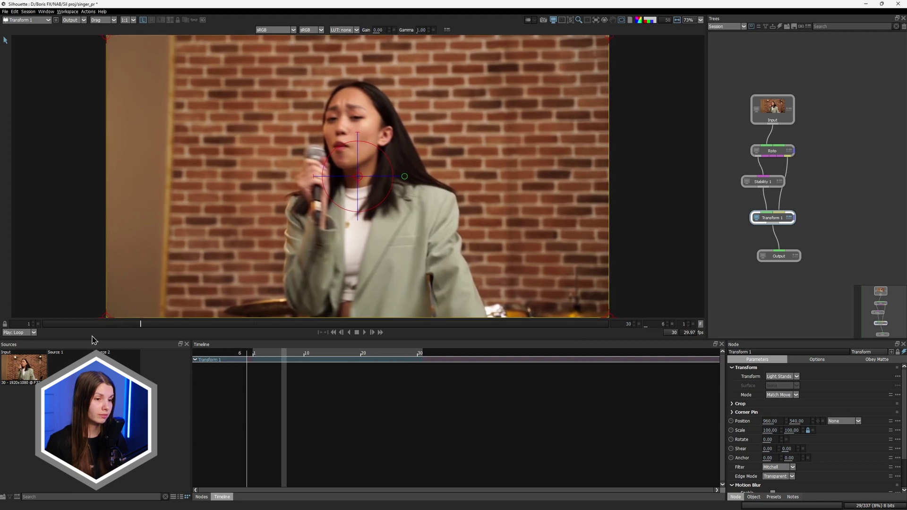
{"action": "left_click", "coordinate": [120, 323]}
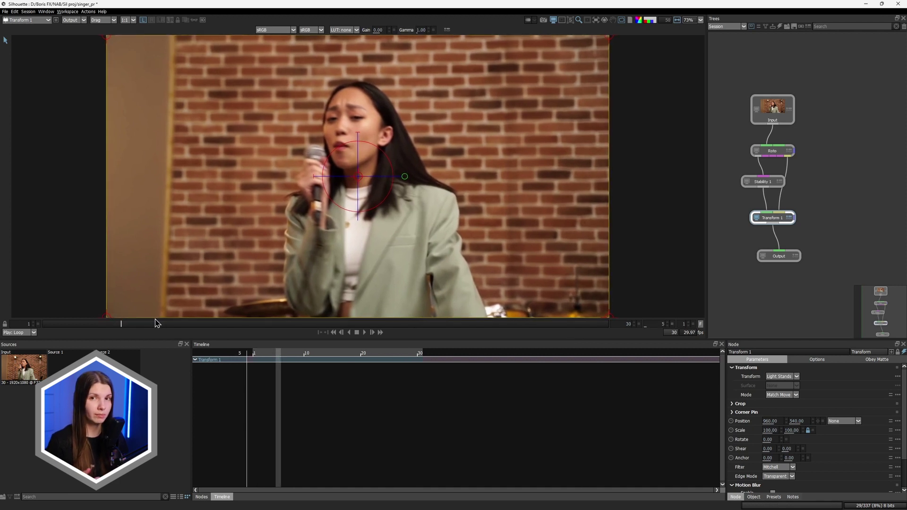
{"action": "left_click", "coordinate": [816, 237]}
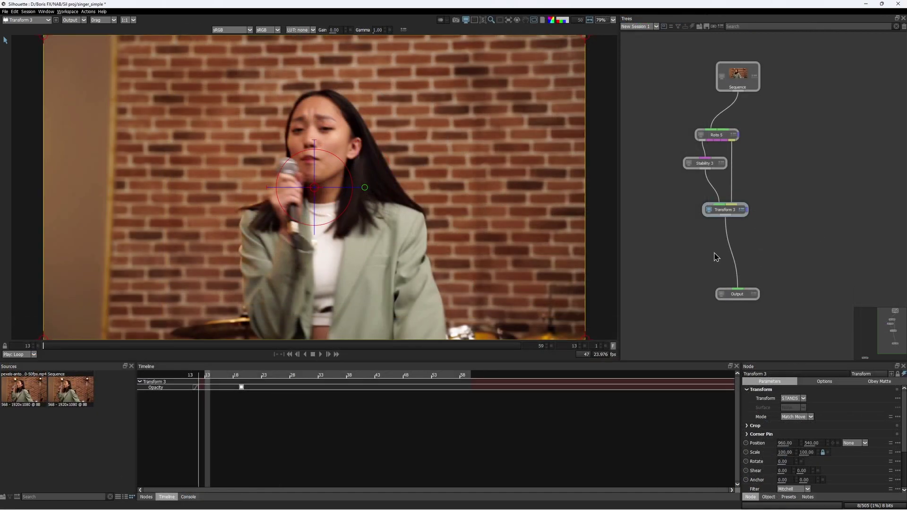
Add a Composite node fed by Transform 3 and the Sequence footage, outputting to Output.
{"action": "key", "text": "Tab"}
{"action": "type", "text": "com"}
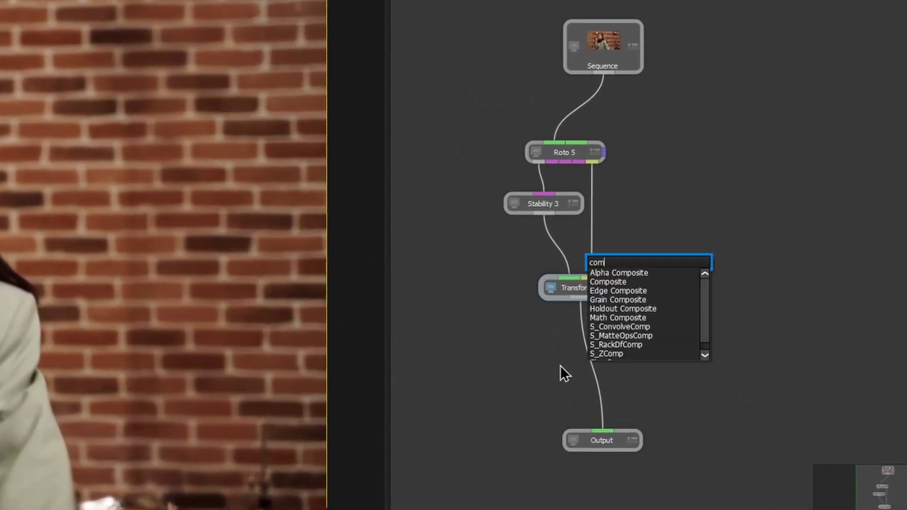
{"action": "key", "text": "Down"}
{"action": "key", "text": "Down"}
{"action": "key", "text": "Return"}
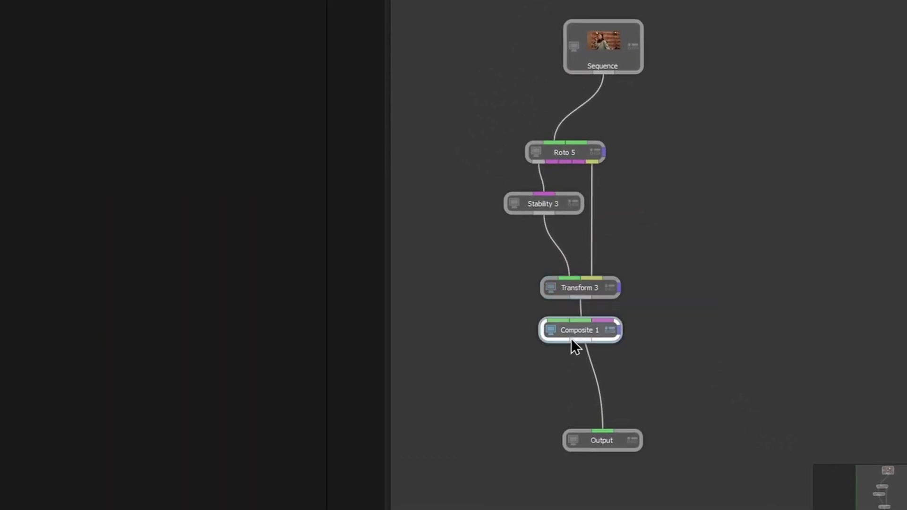
{"action": "left_click_drag", "start_coordinate": [583, 330], "coordinate": [642, 345]}
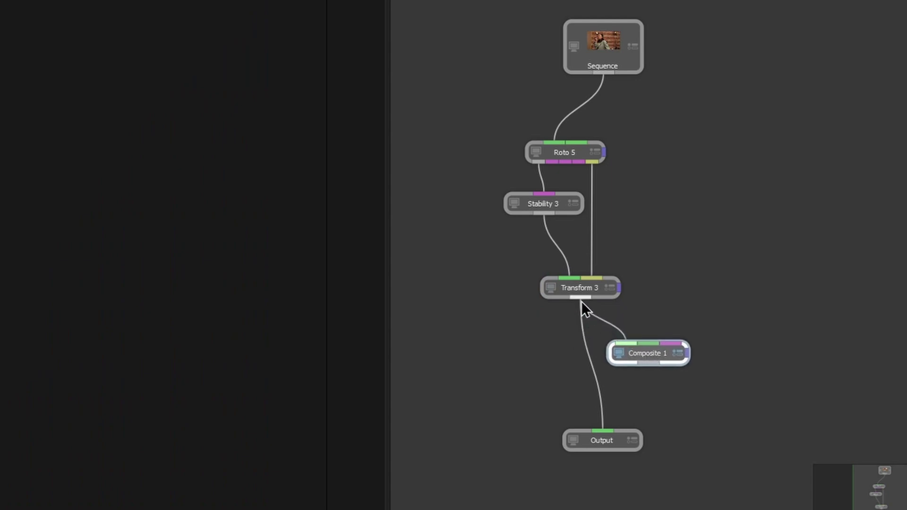
{"action": "left_click_drag", "start_coordinate": [581, 301], "coordinate": [580, 301]}
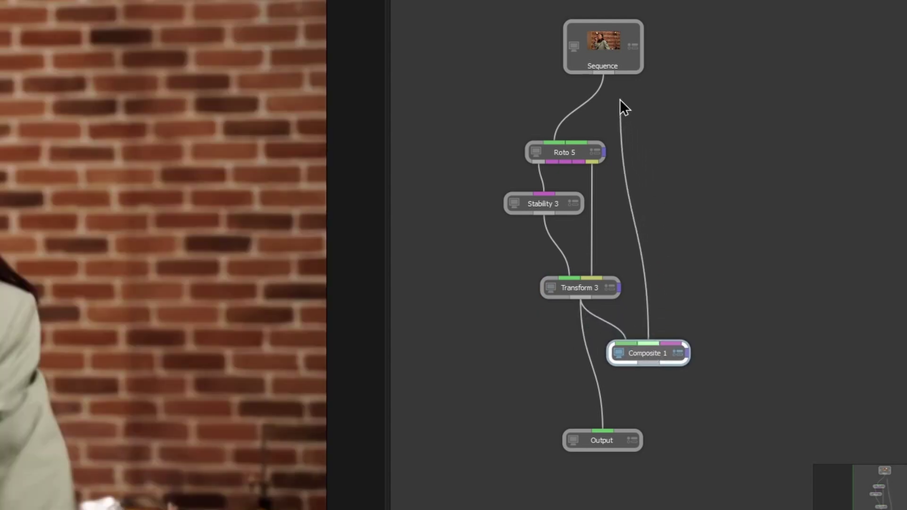
{"action": "mouse_move", "coordinate": [655, 228]}
{"action": "left_mouse_down"}
{"action": "mouse_move", "coordinate": [609, 70]}
{"action": "mouse_move", "coordinate": [646, 63]}
{"action": "left_mouse_up"}
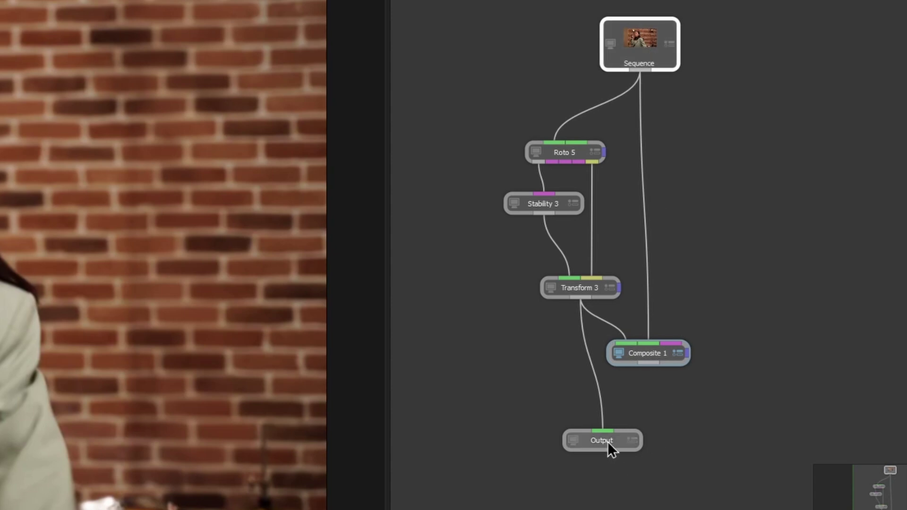
{"action": "left_click_drag", "start_coordinate": [602, 431], "coordinate": [647, 389]}
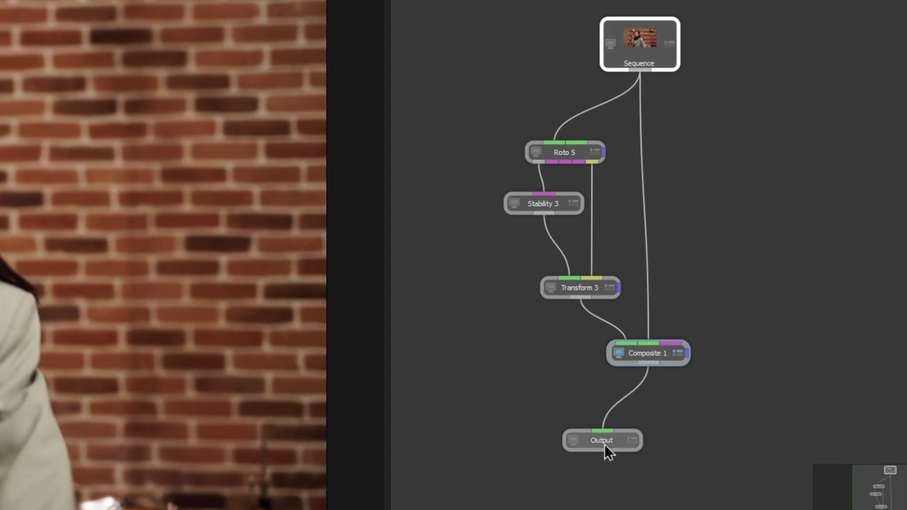
{"action": "left_click_drag", "start_coordinate": [606, 446], "coordinate": [645, 464]}
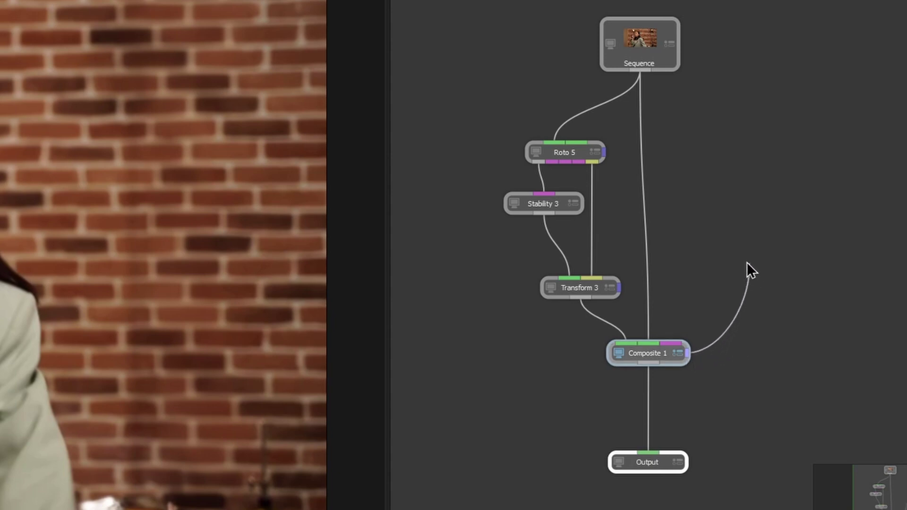
Use Roto 5 as the Composite matte with Obey Matte enabled.
{"action": "left_click_drag", "start_coordinate": [740, 254], "coordinate": [572, 155]}
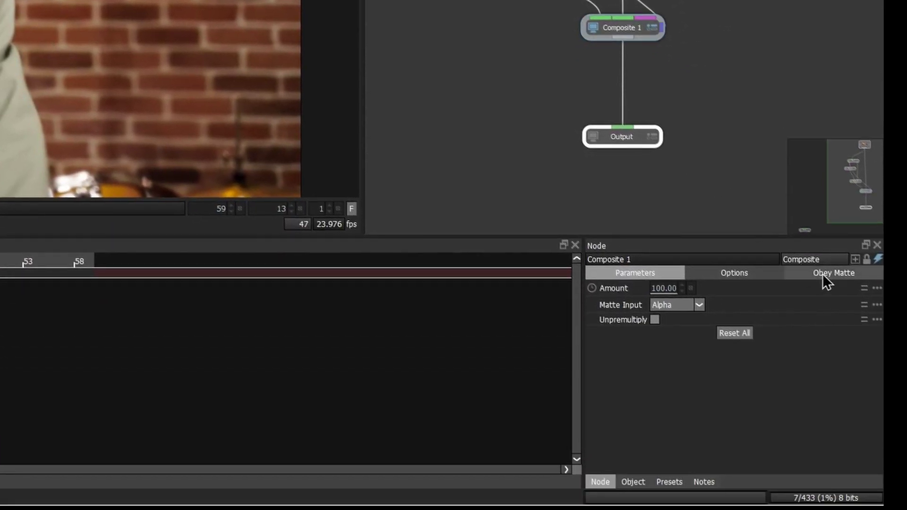
{"action": "left_click", "coordinate": [827, 276]}
{"action": "left_click", "coordinate": [634, 287]}
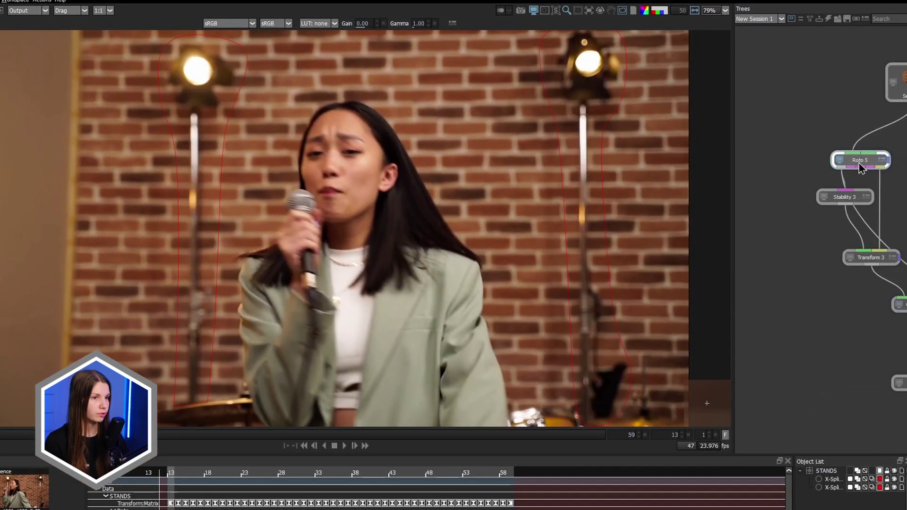
Feather the edges of both light-stand shapes and view the composite result.
{"action": "left_click", "coordinate": [226, 139]}
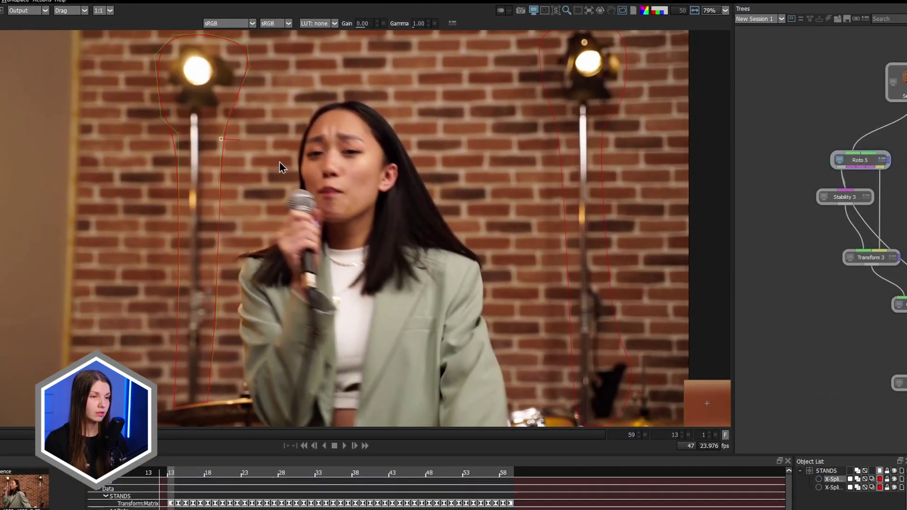
{"action": "scroll", "coordinate": [280, 162], "scroll_direction": "down", "scroll_amount": 1}
{"action": "key", "text": "ctrl+a"}
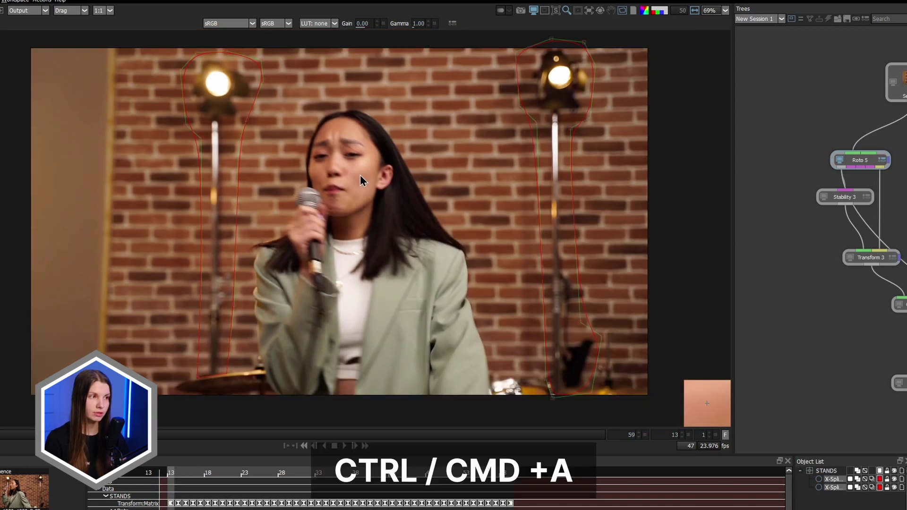
{"action": "key", "text": "e"}
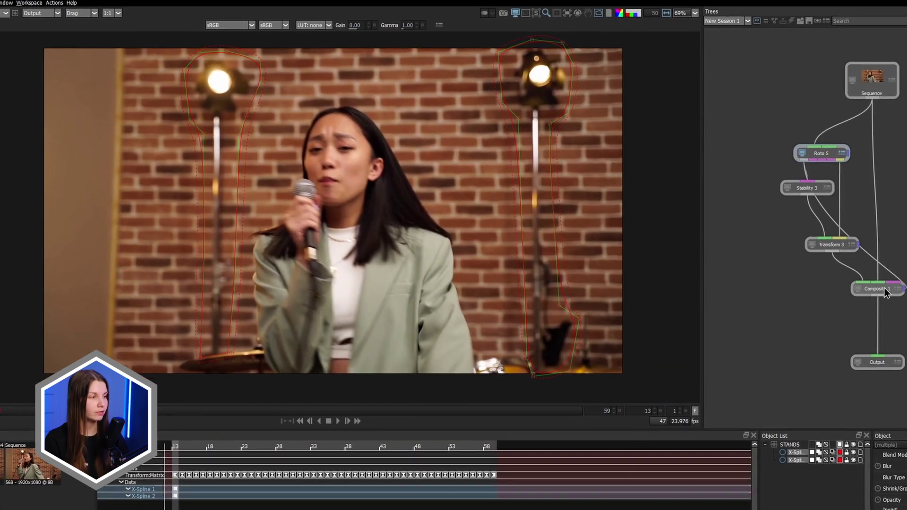
{"action": "left_click", "coordinate": [884, 292]}
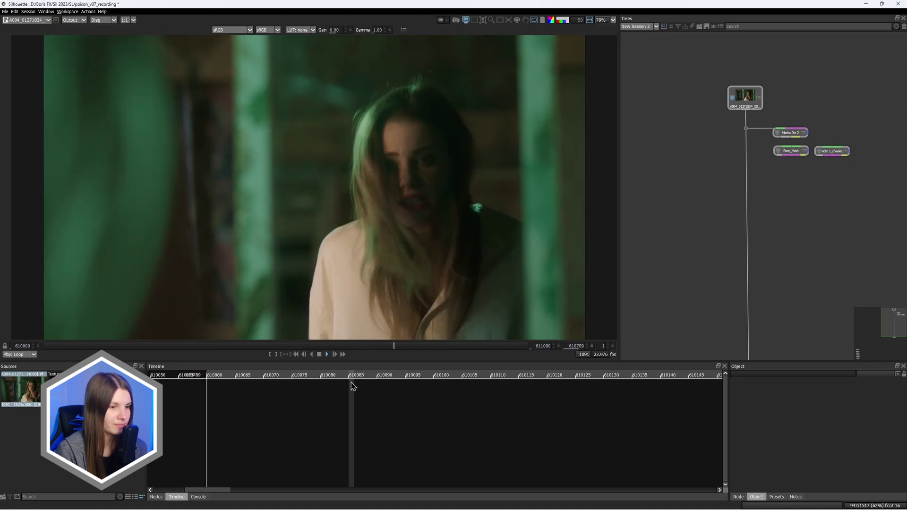
Play and scrub the screaming-woman clip, then launch the Mocha UI from Mocha Pro 2.
{"action": "left_click", "coordinate": [744, 97]}
{"action": "scroll", "coordinate": [712, 189], "scroll_direction": "down", "scroll_amount": 3}
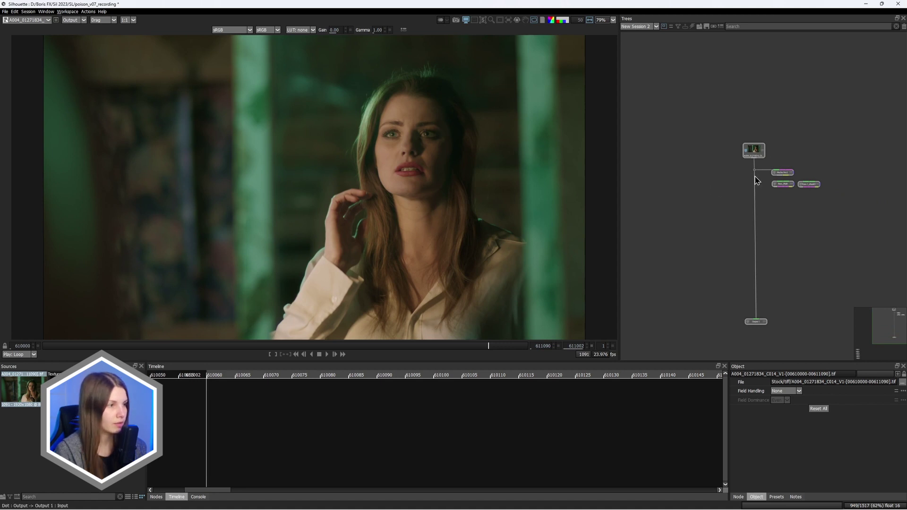
{"action": "scroll", "coordinate": [713, 189], "scroll_direction": "up", "scroll_amount": 3}
{"action": "left_click", "coordinate": [57, 347]}
{"action": "key", "text": "space"}
{"action": "left_click_drag", "start_coordinate": [130, 354], "coordinate": [463, 357]}
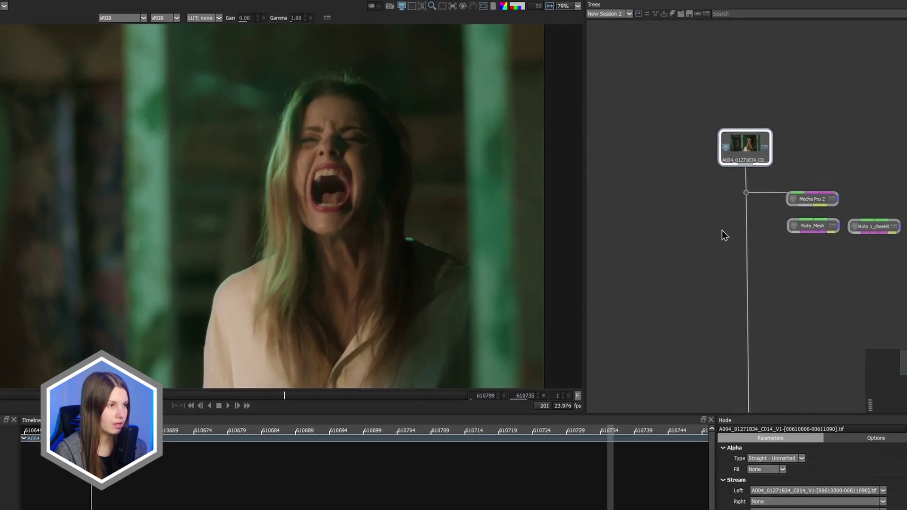
{"action": "left_click", "coordinate": [808, 181]}
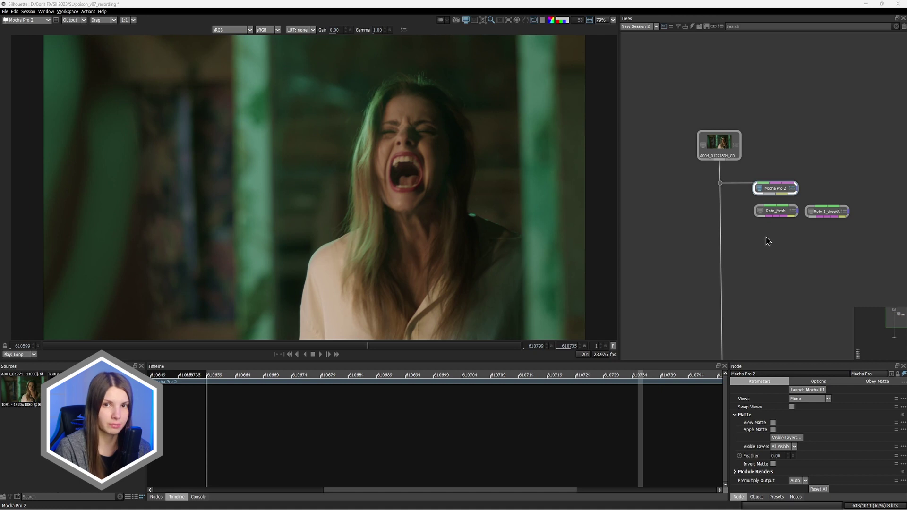
{"action": "left_click", "coordinate": [807, 391]}
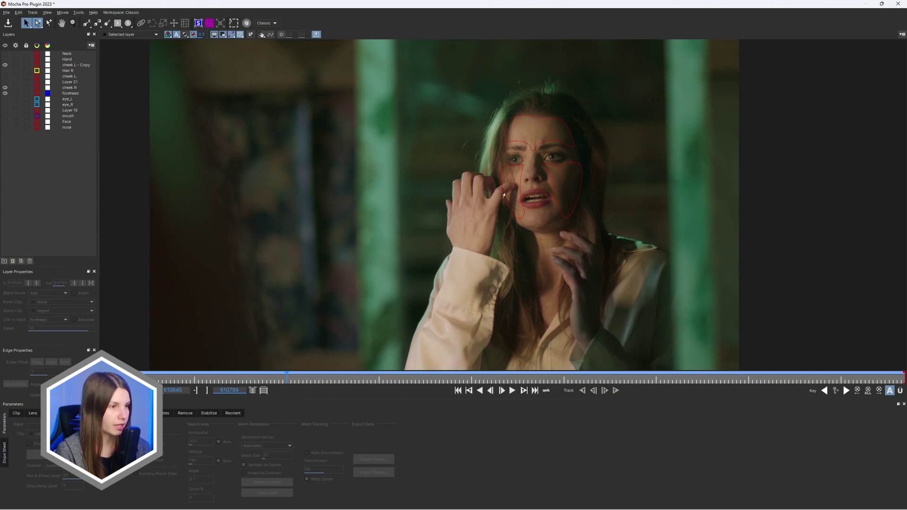
{"action": "scroll", "coordinate": [514, 192], "scroll_direction": "up", "scroll_amount": 2}
{"action": "scroll", "coordinate": [514, 191], "scroll_direction": "up", "scroll_amount": 2}
Track the cheek R mesh layer backwards through the clip in Mocha Pro.
{"action": "left_click", "coordinate": [511, 214]}
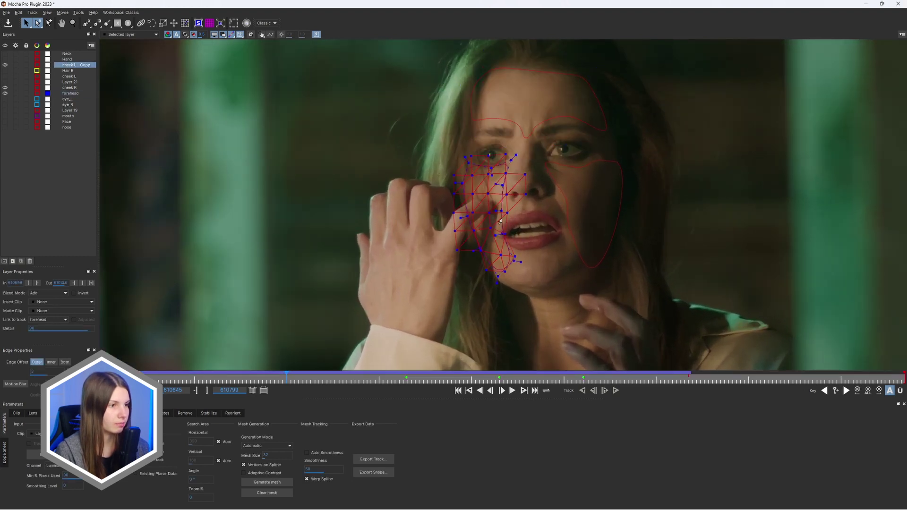
{"action": "left_click", "coordinate": [570, 227]}
{"action": "key", "text": "ctrl+b"}
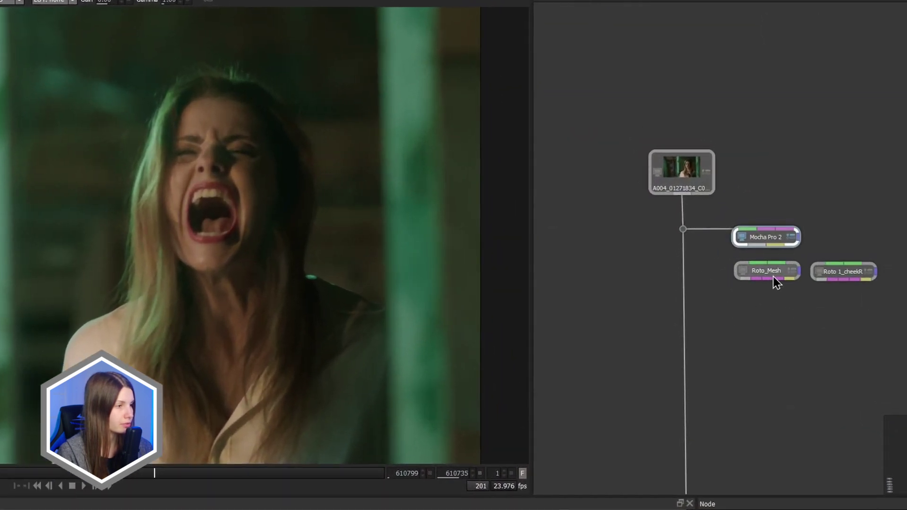
{"action": "left_click", "coordinate": [772, 277]}
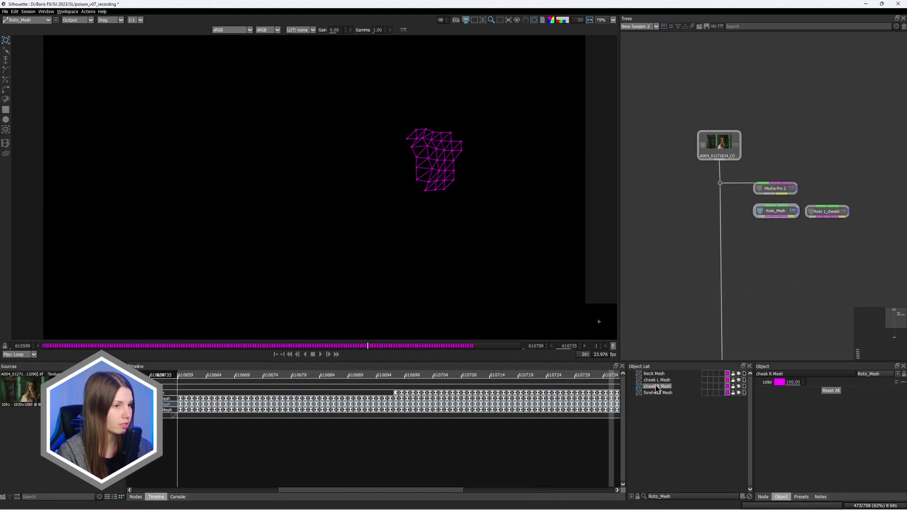
{"action": "left_click", "coordinate": [826, 211]}
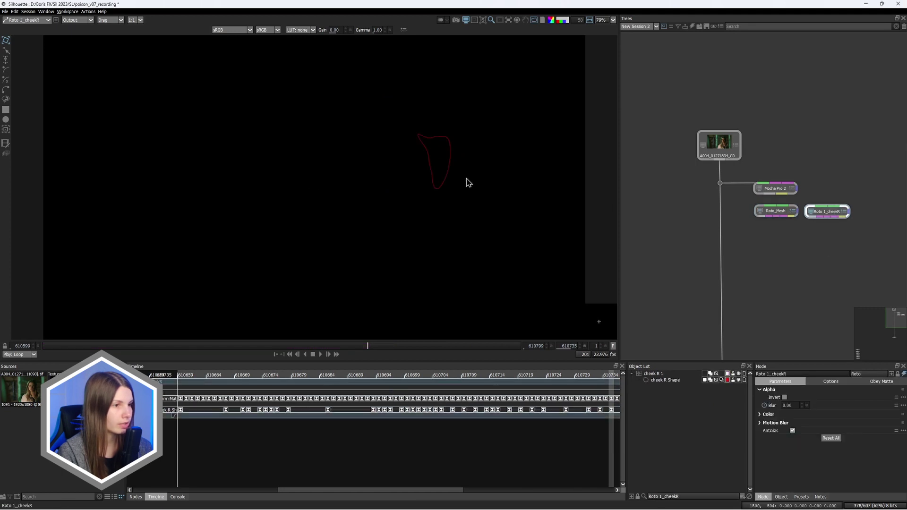
{"action": "key", "text": "a"}
{"action": "key", "text": "a"}
{"action": "key", "text": "a"}
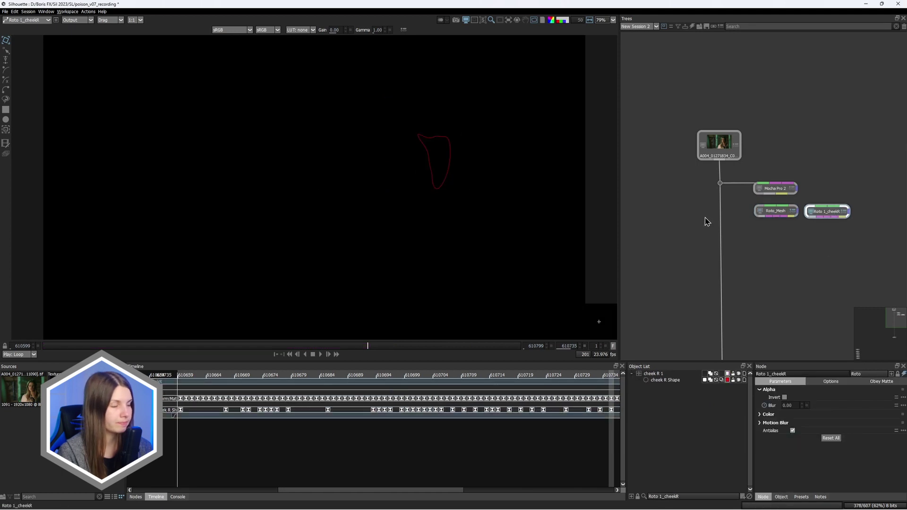
{"action": "left_click", "coordinate": [719, 146]}
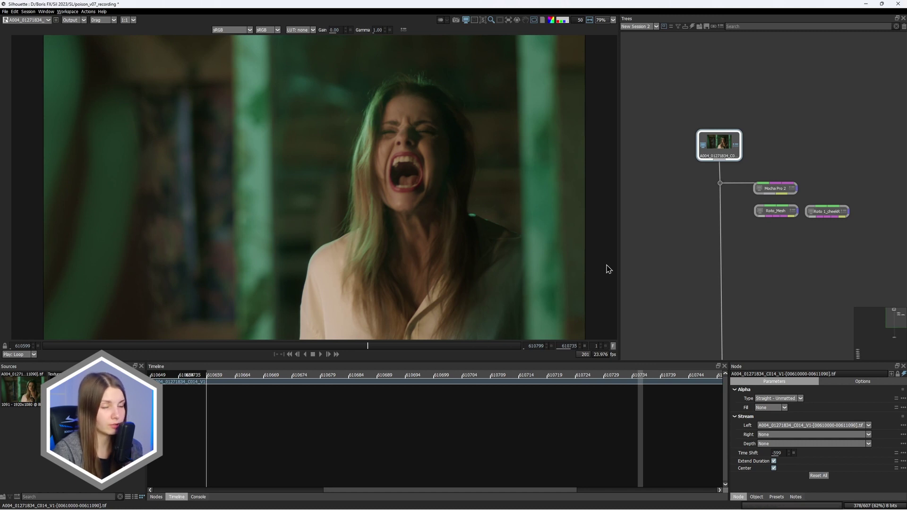
Add a Stability node beside the main chain and set its model to Stable Diffusion v1.5.
{"action": "key", "text": "Tab"}
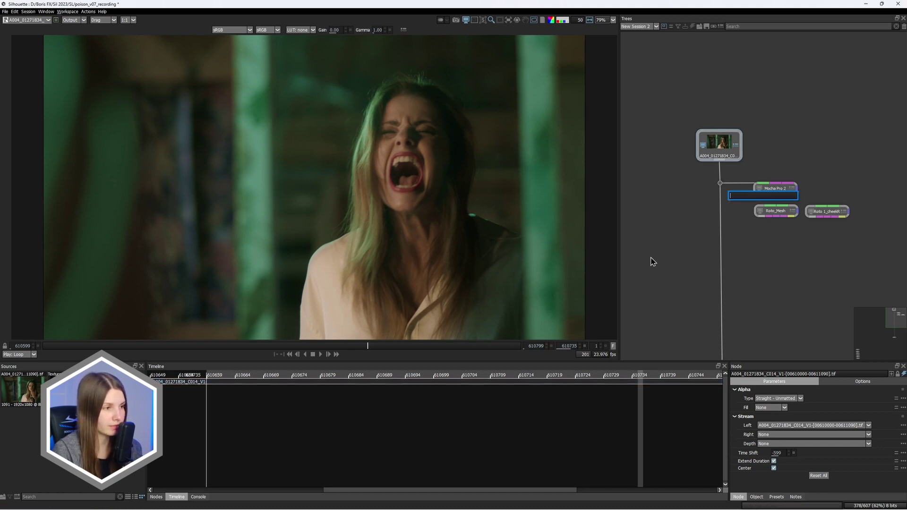
{"action": "type", "text": "stab"}
{"action": "key", "text": "Return"}
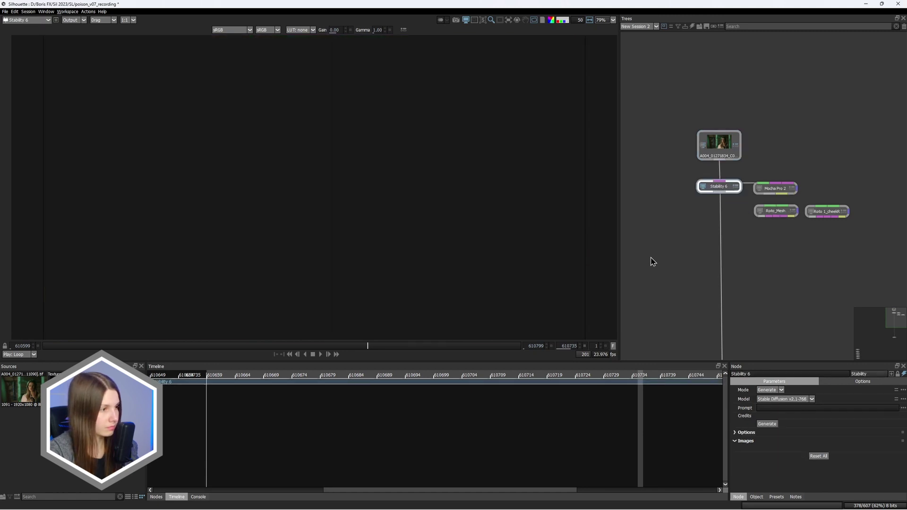
{"action": "left_click_drag", "start_coordinate": [717, 188], "coordinate": [674, 218]}
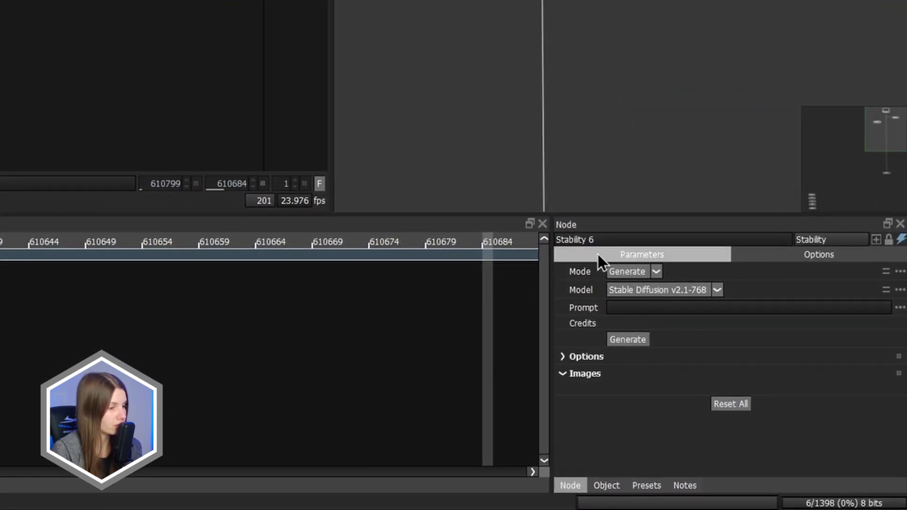
{"action": "left_click", "coordinate": [686, 291]}
{"action": "left_click", "coordinate": [691, 305]}
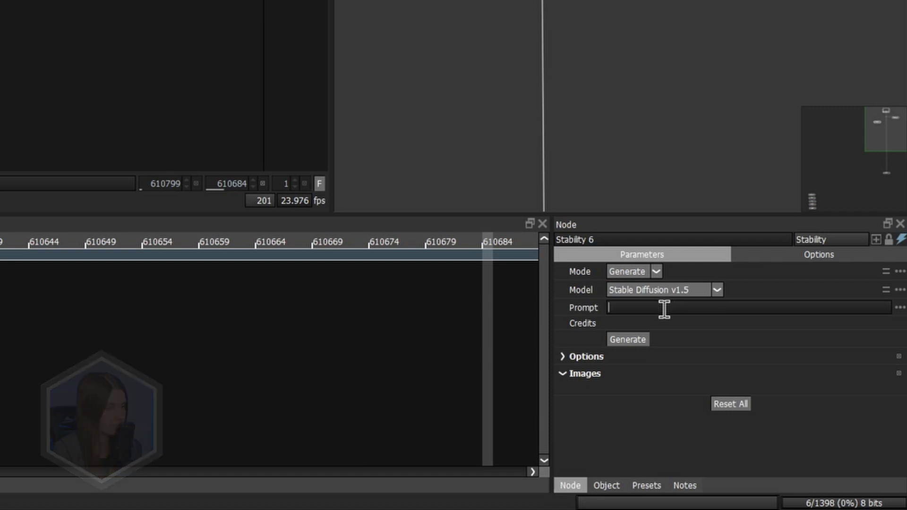
{"action": "type", "text": "skin cracks photoreal 4k texture"}
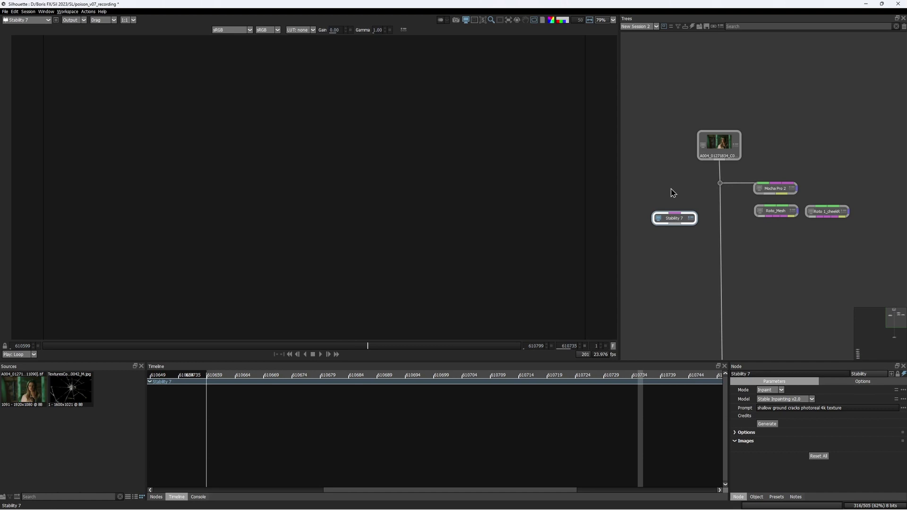
Add a Roto node and draw an ellipse mask on the woman's face.
{"action": "key", "text": "Tab"}
{"action": "type", "text": "roto"}
{"action": "key", "text": "Return"}
{"action": "left_click", "coordinate": [671, 193]}
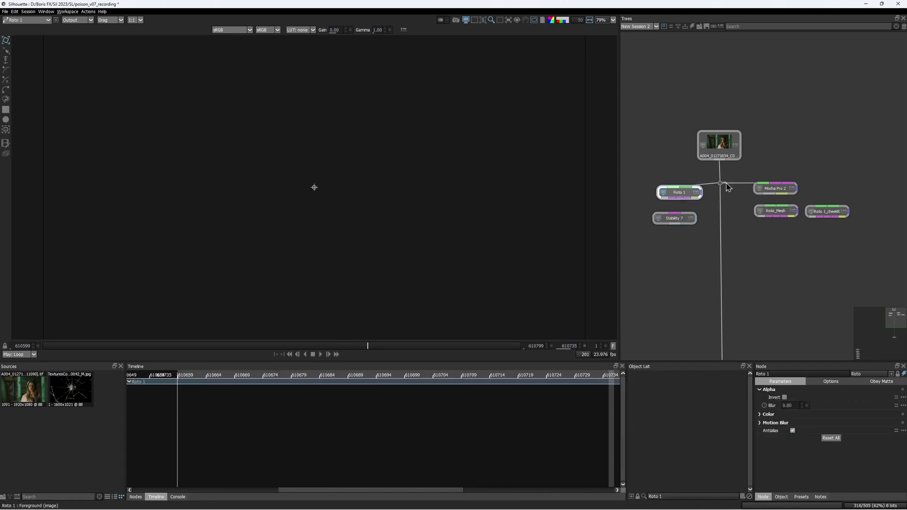
{"action": "left_click", "coordinate": [6, 120]}
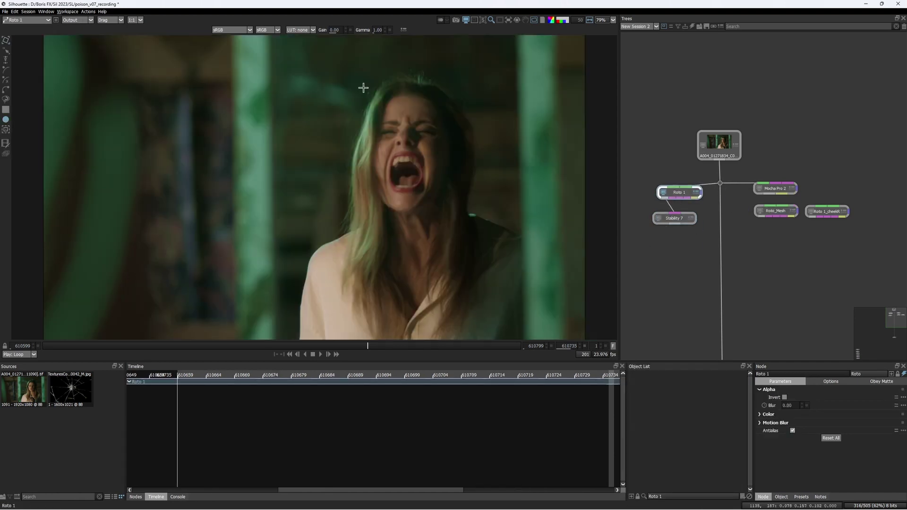
{"action": "left_click_drag", "start_coordinate": [461, 205], "coordinate": [466, 218]}
{"action": "key", "text": "a"}
{"action": "key", "text": "a"}
{"action": "key", "text": "a"}
Generate inpainted cracked-face variations on Stability 7 and choose one result.
{"action": "left_click", "coordinate": [677, 219]}
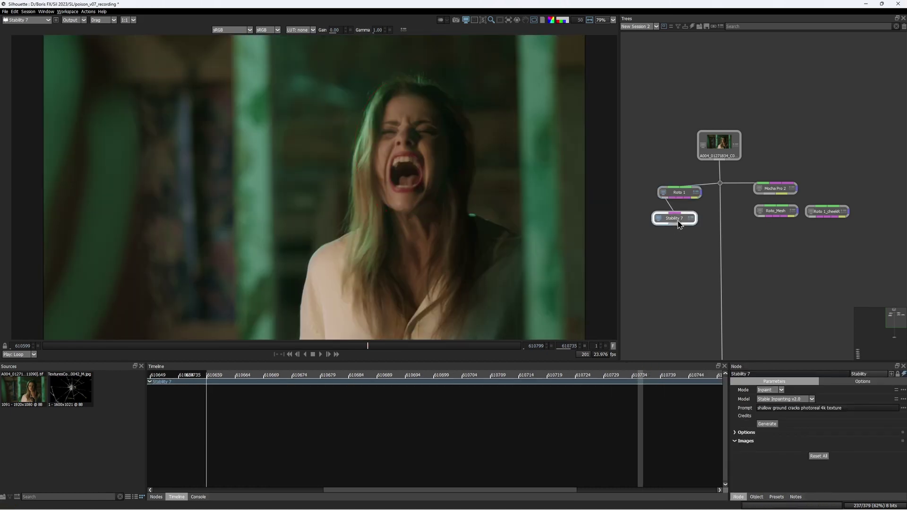
{"action": "left_click", "coordinate": [770, 425]}
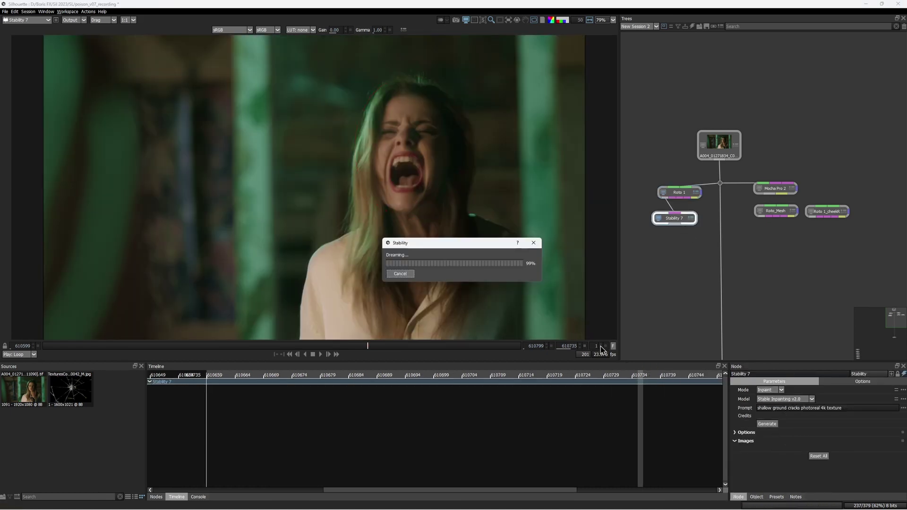
{"action": "left_click", "coordinate": [824, 466]}
{"action": "scroll", "coordinate": [823, 465], "scroll_direction": "down", "scroll_amount": 1}
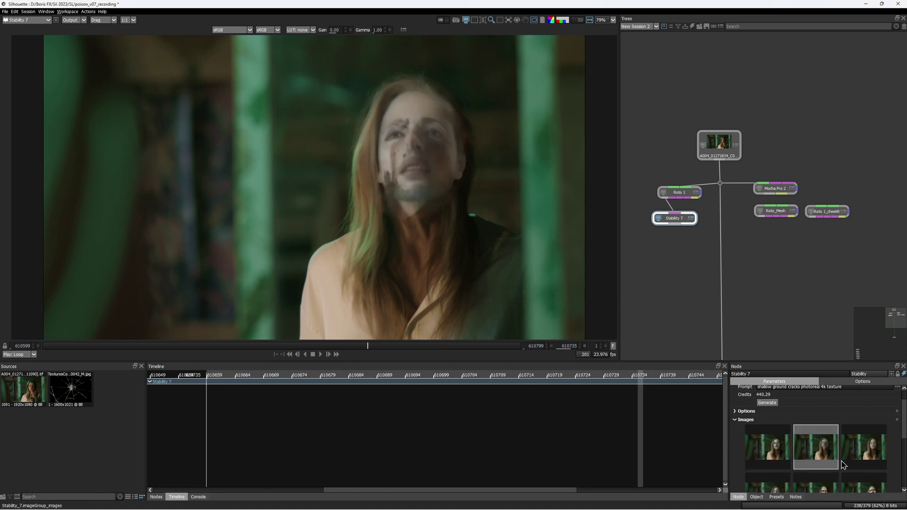
{"action": "left_click", "coordinate": [871, 460]}
{"action": "scroll", "coordinate": [870, 460], "scroll_direction": "down", "scroll_amount": 2}
{"action": "left_click", "coordinate": [777, 464]}
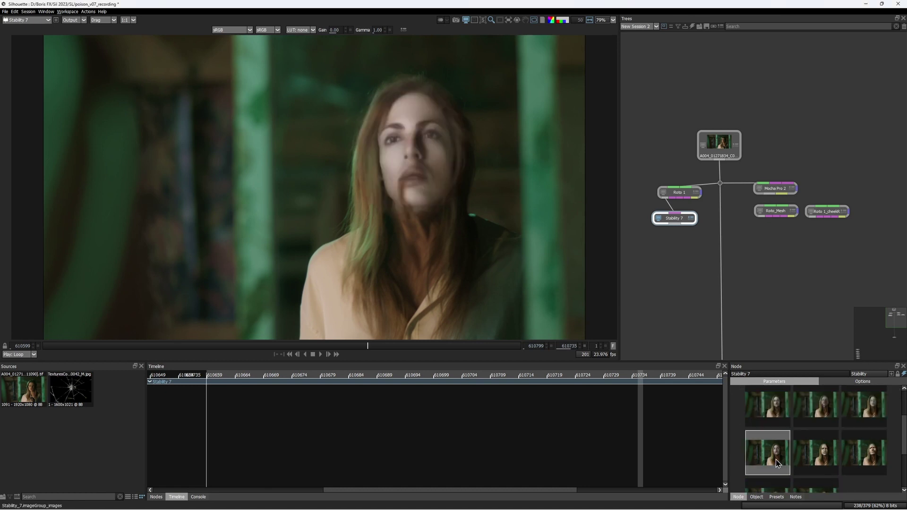
{"action": "left_click", "coordinate": [773, 412]}
{"action": "scroll", "coordinate": [777, 425], "scroll_direction": "up", "scroll_amount": 3}
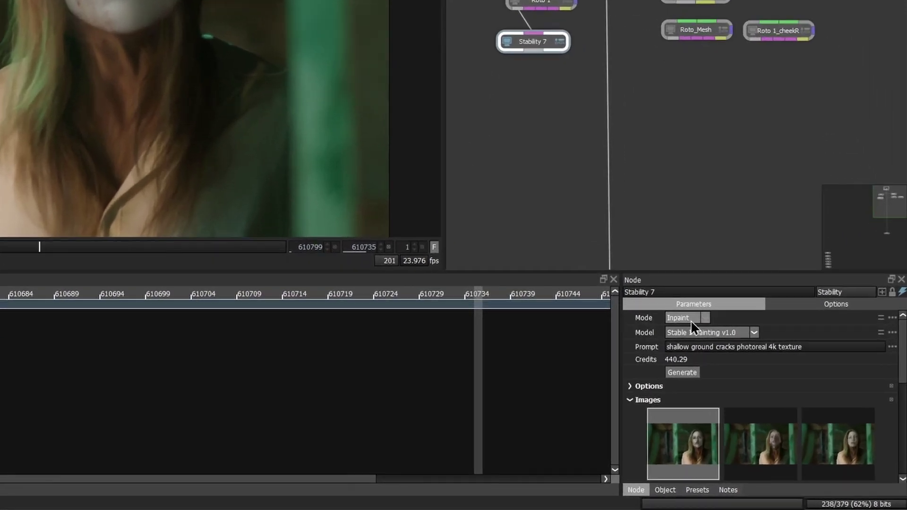
Switch the Stability node from Inpaint to Generate mode and delete the Roto node.
{"action": "left_click", "coordinate": [768, 390]}
{"action": "left_click", "coordinate": [766, 397]}
{"action": "left_click", "coordinate": [648, 290]}
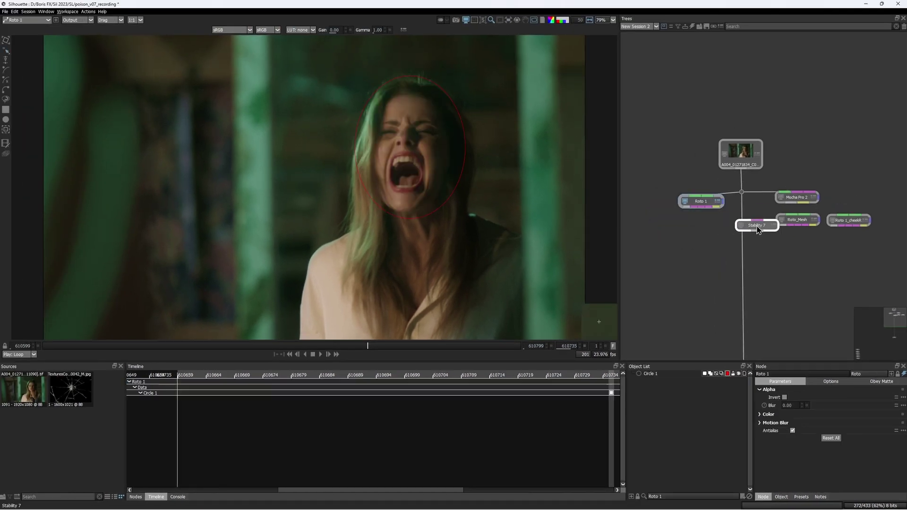
{"action": "left_click_drag", "start_coordinate": [758, 229], "coordinate": [692, 224]}
{"action": "left_click", "coordinate": [700, 202]}
{"action": "key", "text": "Delete"}
{"action": "left_click", "coordinate": [692, 222]}
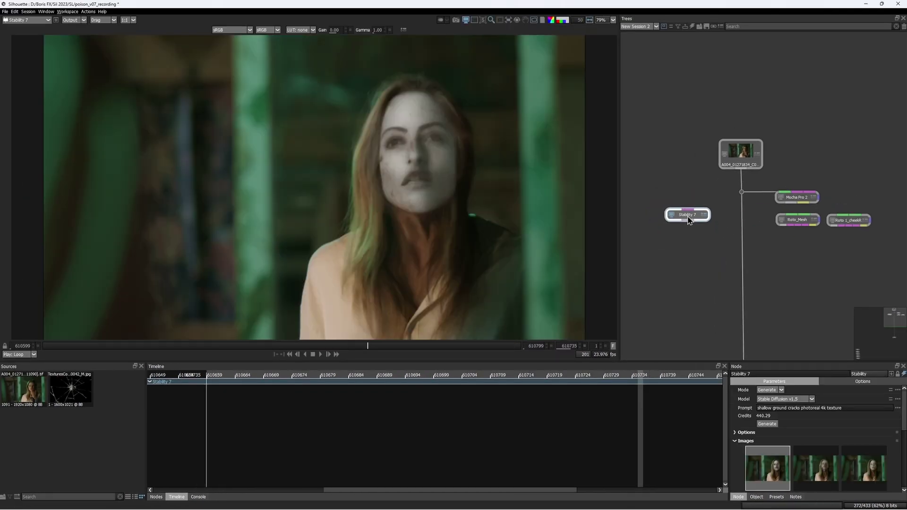
Generate skin-crack textures and choose the orange glowing crack image.
{"action": "left_click", "coordinate": [772, 427]}
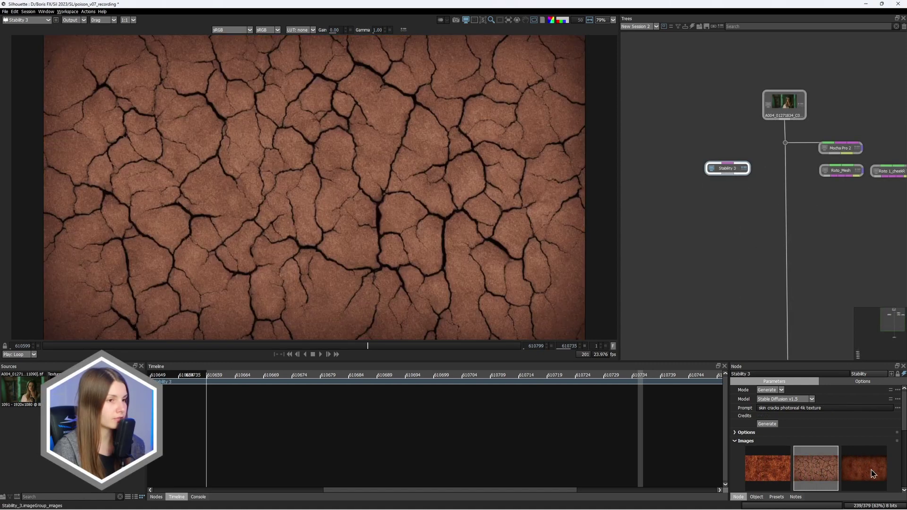
{"action": "left_click", "coordinate": [871, 473]}
{"action": "scroll", "coordinate": [871, 473], "scroll_direction": "down", "scroll_amount": 1}
{"action": "left_click", "coordinate": [872, 473]}
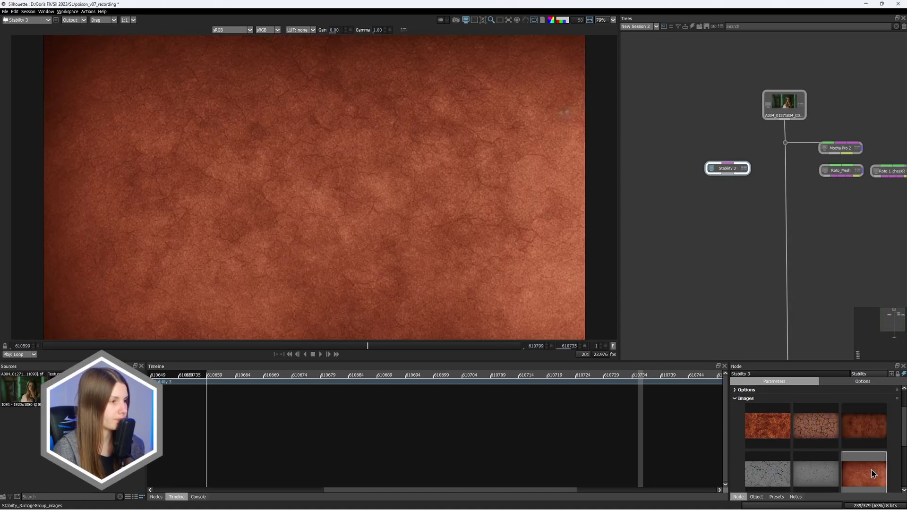
{"action": "left_click", "coordinate": [821, 475]}
{"action": "left_click", "coordinate": [762, 480]}
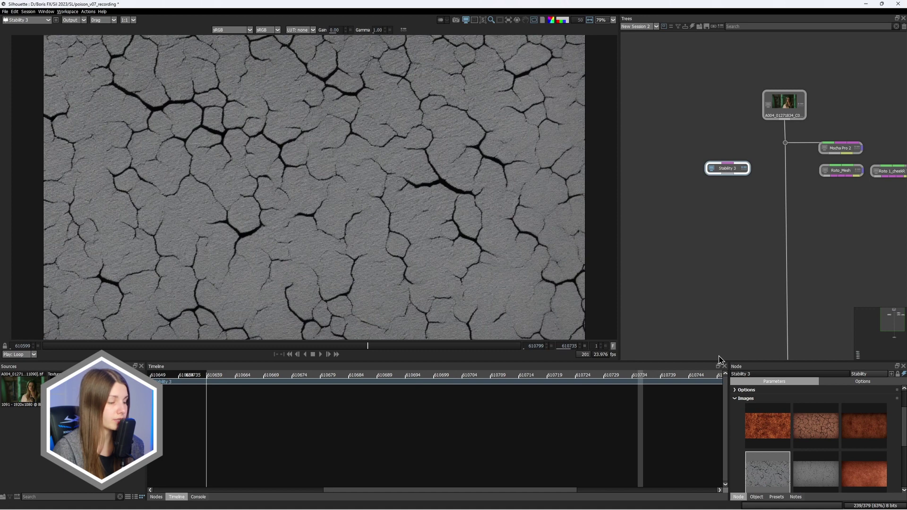
{"action": "left_click", "coordinate": [818, 436]}
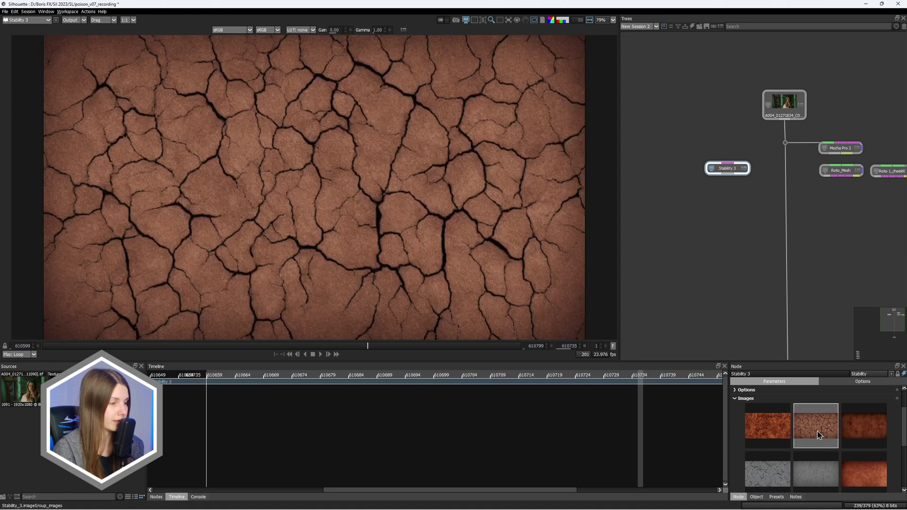
{"action": "left_click", "coordinate": [769, 432]}
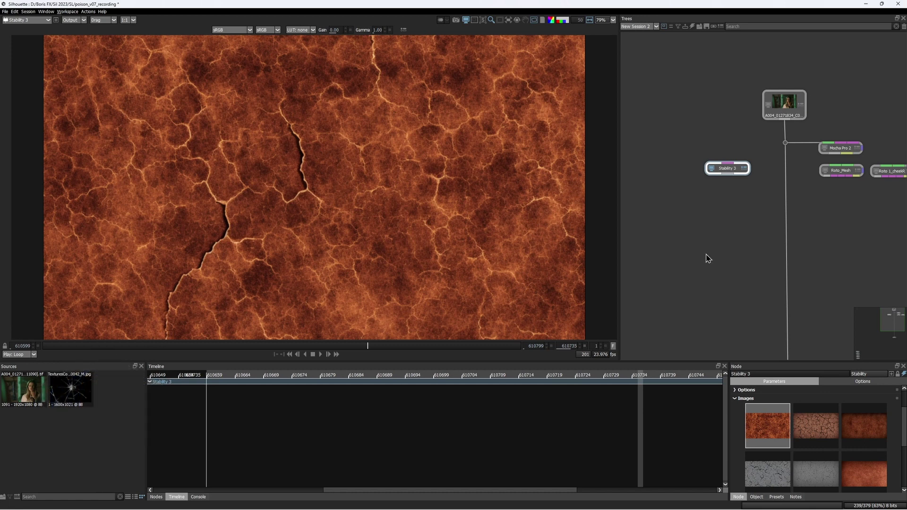
Insert a Math Composite node into the footage stream with Blend set to Overlay.
{"action": "key", "text": "Tab"}
{"action": "type", "text": "math"}
{"action": "key", "text": "Return"}
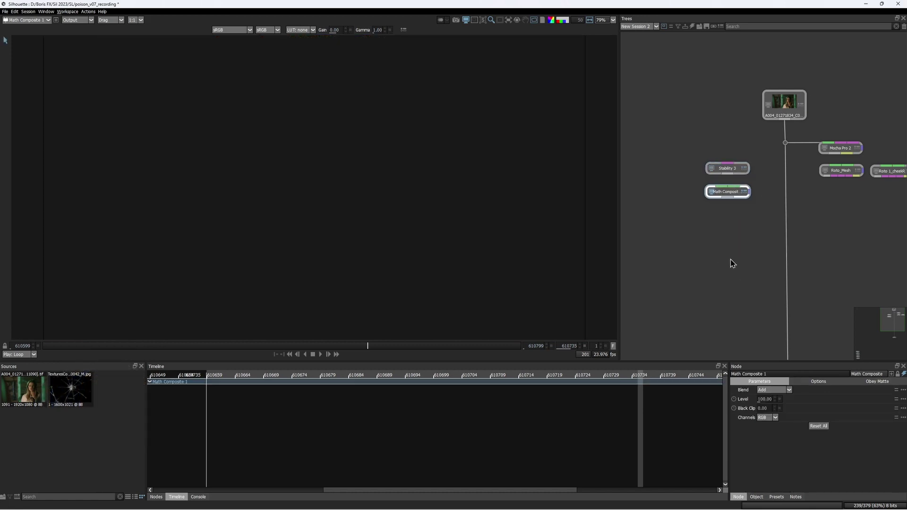
{"action": "mouse_move", "coordinate": [726, 198]}
{"action": "left_mouse_down"}
{"action": "mouse_move", "coordinate": [749, 244]}
{"action": "mouse_move", "coordinate": [727, 173]}
{"action": "left_mouse_up"}
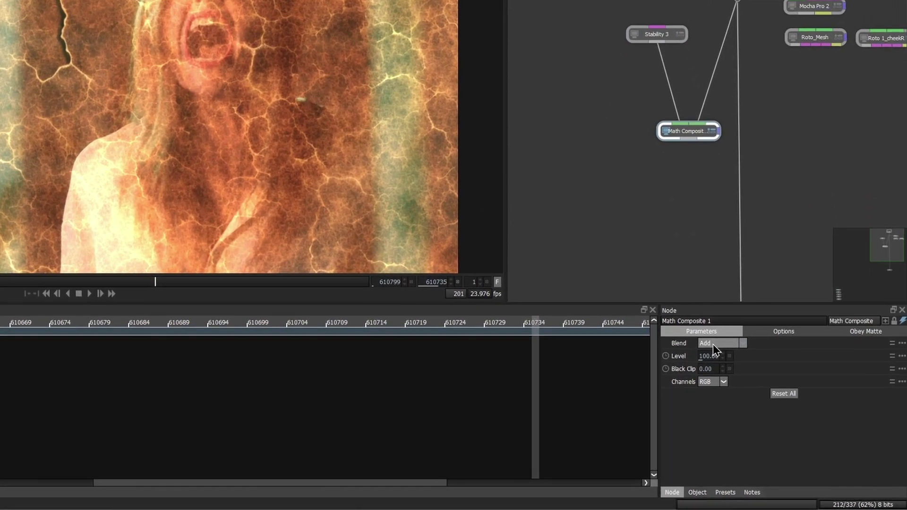
{"action": "scroll", "coordinate": [768, 391], "scroll_direction": "down", "scroll_amount": 1}
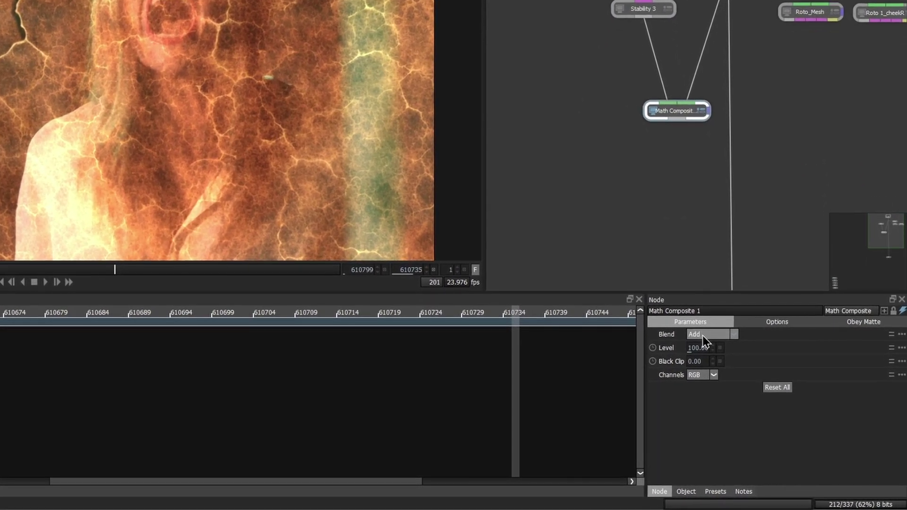
{"action": "scroll", "coordinate": [702, 335], "scroll_direction": "down", "scroll_amount": 2}
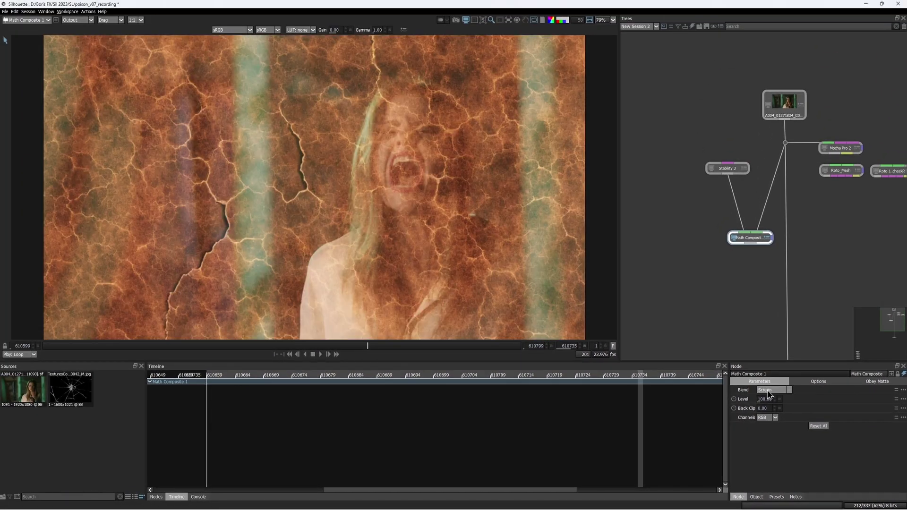
{"action": "scroll", "coordinate": [769, 394], "scroll_direction": "up", "scroll_amount": 1}
{"action": "scroll", "coordinate": [769, 394], "scroll_direction": "up", "scroll_amount": 1}
{"action": "scroll", "coordinate": [769, 394], "scroll_direction": "up", "scroll_amount": 1}
{"action": "left_click", "coordinate": [772, 390]}
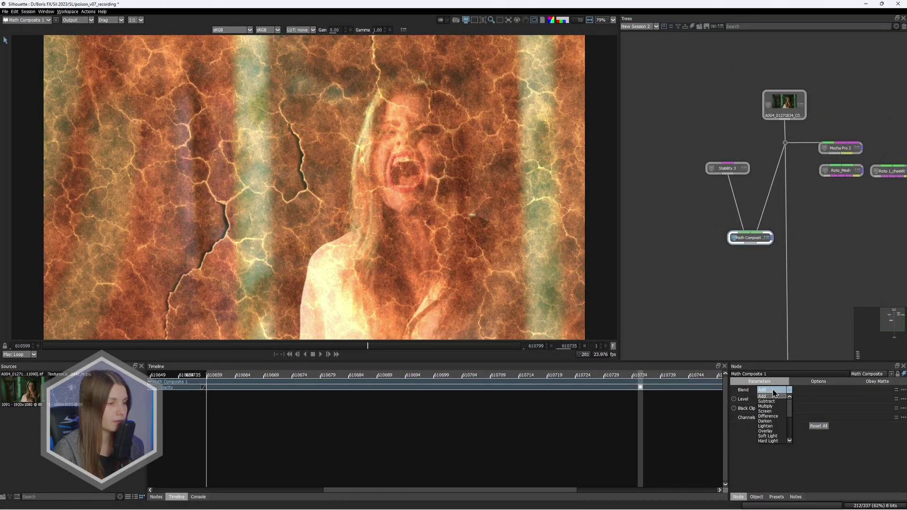
{"action": "left_click", "coordinate": [769, 431]}
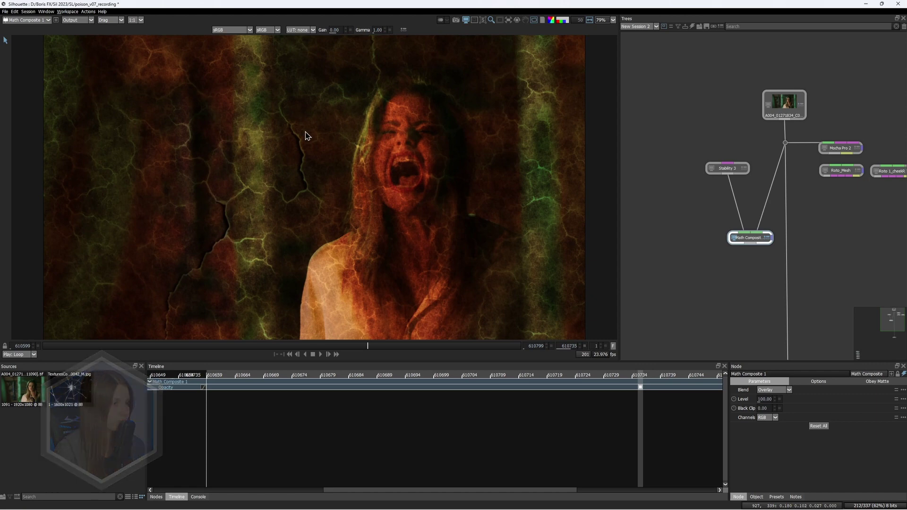
Insert a Transform node under Stability 3 and scale the texture onto the face.
{"action": "left_click", "coordinate": [729, 170]}
{"action": "key", "text": "Tab"}
{"action": "type", "text": "ra"}
{"action": "key", "text": "Return"}
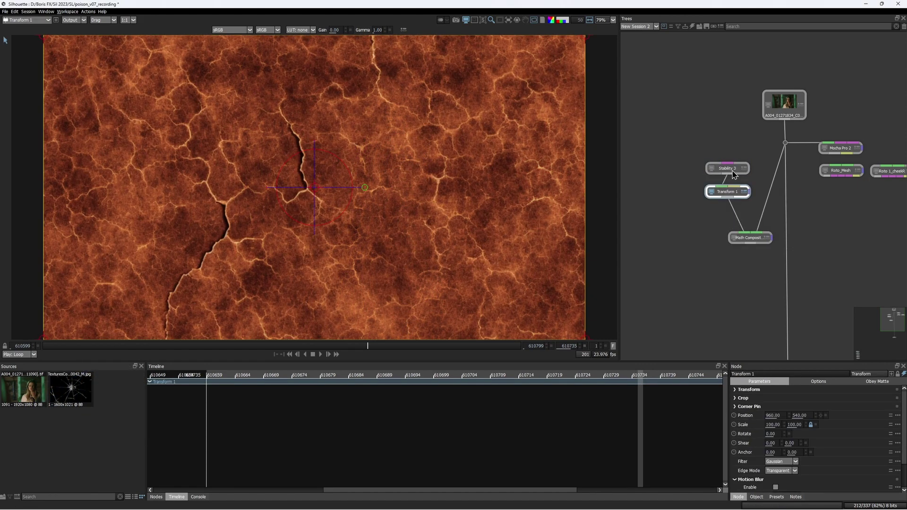
{"action": "left_click", "coordinate": [735, 239]}
{"action": "mouse_move", "coordinate": [308, 166]}
{"action": "left_mouse_down"}
{"action": "mouse_move", "coordinate": [405, 142]}
{"action": "mouse_move", "coordinate": [388, 168]}
{"action": "left_mouse_up"}
{"action": "left_click", "coordinate": [876, 381]}
{"action": "left_click_drag", "start_coordinate": [749, 237], "coordinate": [744, 310]}
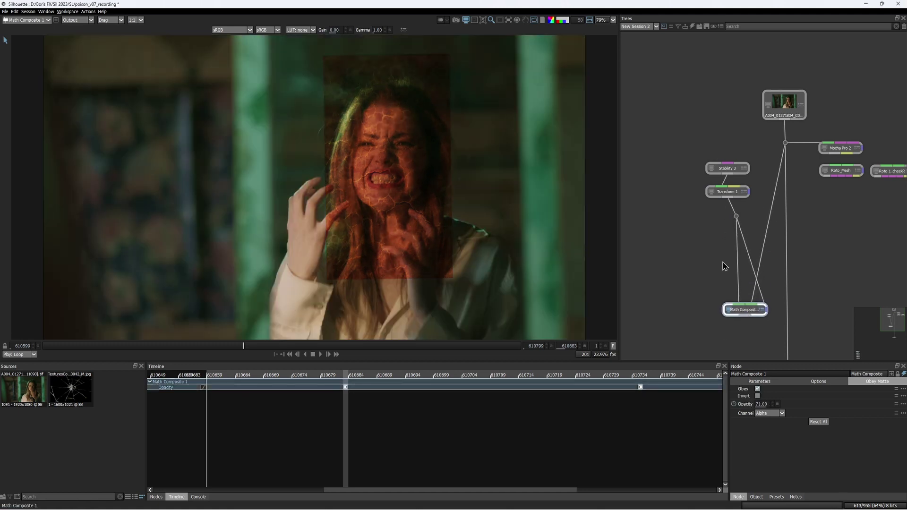
Add Invert, Color Correct and Blur nodes, darkening the texture with blur set to 1.
{"action": "key", "text": "Tab"}
{"action": "type", "text": "inv"}
{"action": "key", "text": "Return"}
{"action": "key", "text": "Tab"}
{"action": "type", "text": "col"}
{"action": "key", "text": "Return"}
{"action": "left_click", "coordinate": [740, 309]}
{"action": "left_click_drag", "start_coordinate": [298, 430], "coordinate": [295, 451]}
{"action": "key", "text": "Tab"}
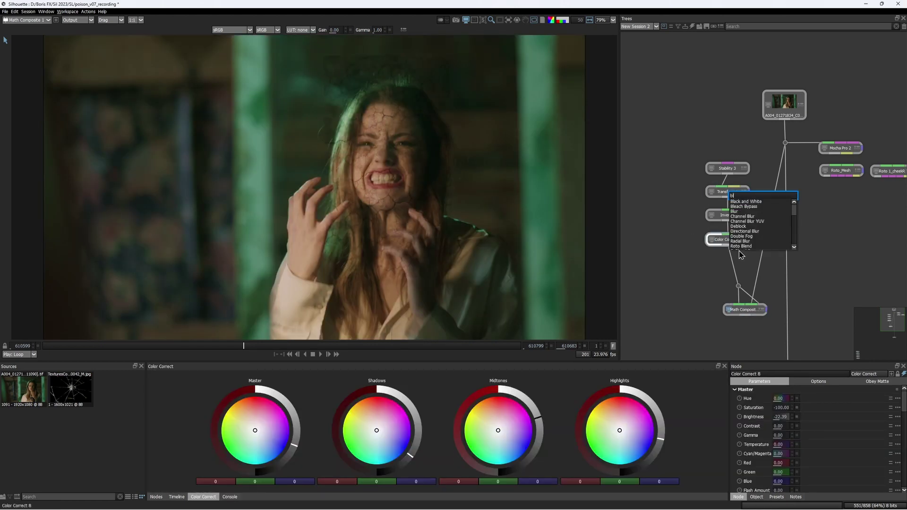
{"action": "type", "text": "blur"}
{"action": "key", "text": "Return"}
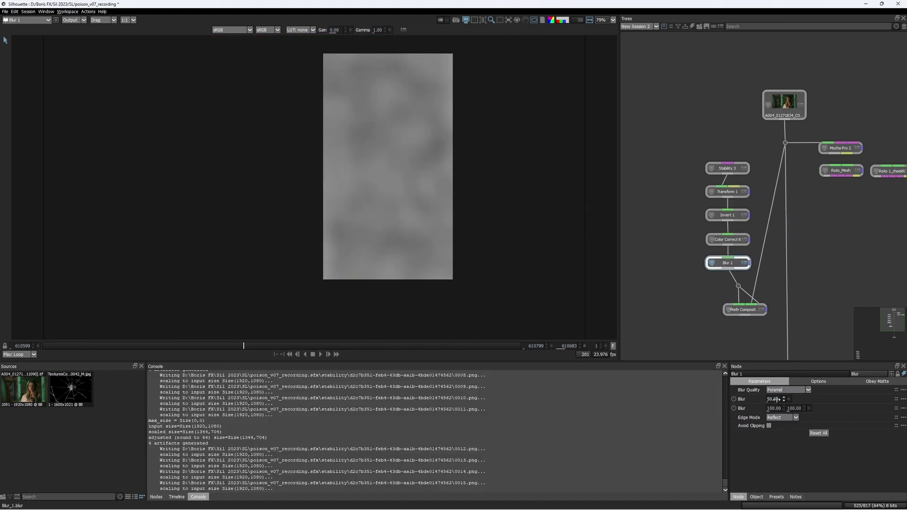
{"action": "left_click_drag", "start_coordinate": [775, 399], "coordinate": [795, 408]}
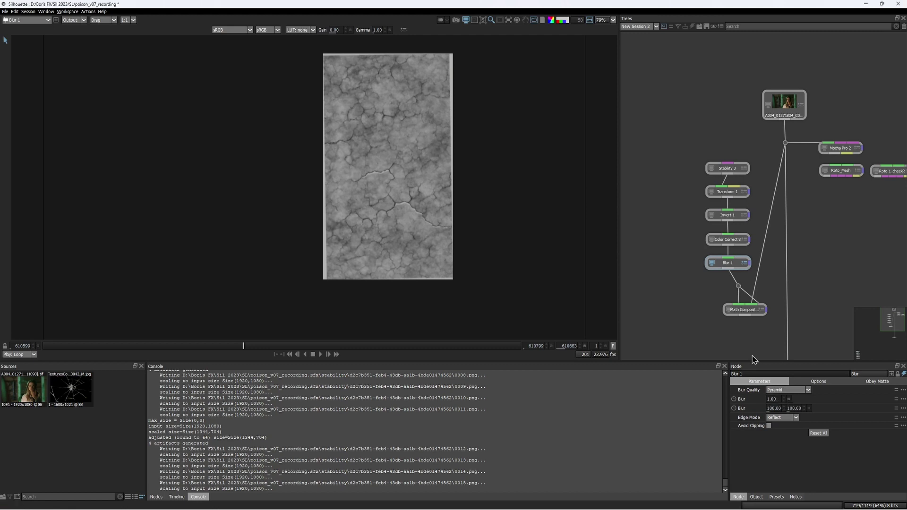
Add a PowerMesh Warp after Blur 1, linked to Roto_Mesh and using 'cheek R Mesh'.
{"action": "left_click", "coordinate": [729, 312]}
{"action": "left_click_drag", "start_coordinate": [680, 89], "coordinate": [748, 234]}
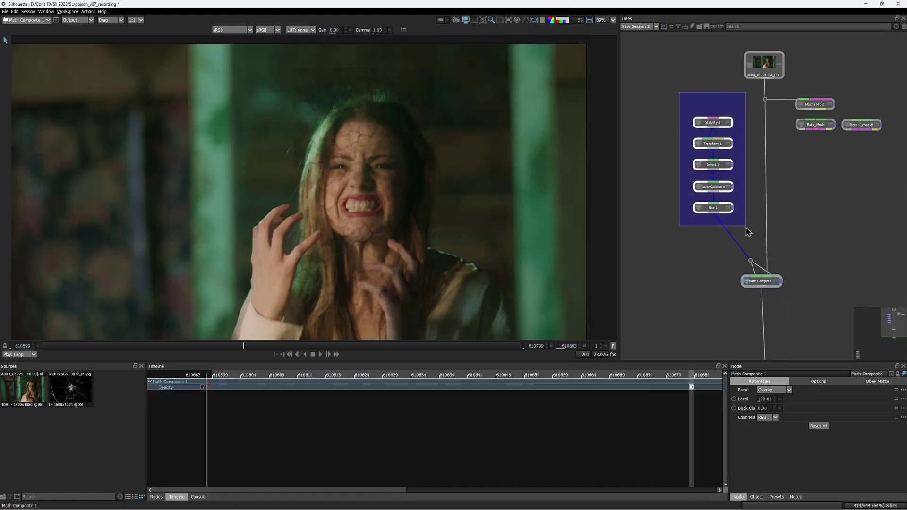
{"action": "left_click_drag", "start_coordinate": [713, 206], "coordinate": [653, 213]}
{"action": "type", "text": "powermesh"}
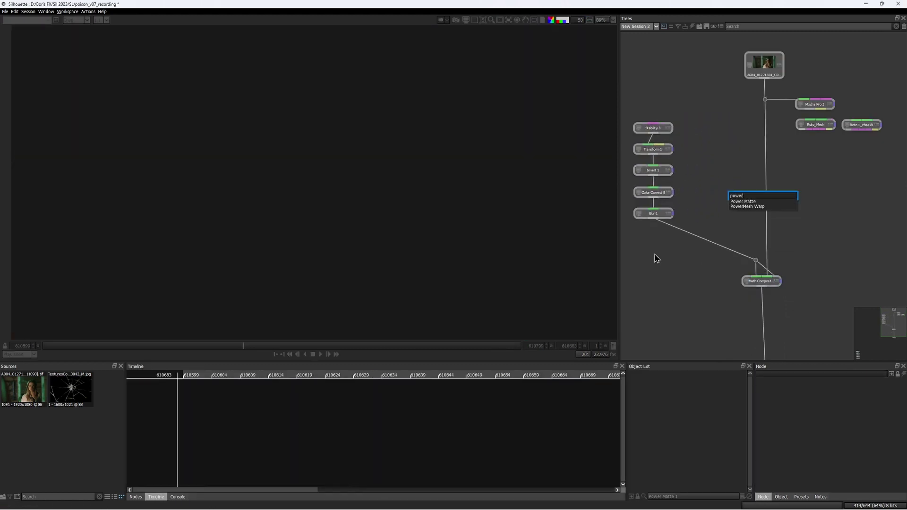
{"action": "key", "text": "Return"}
{"action": "mouse_move", "coordinate": [649, 225]}
{"action": "left_mouse_down"}
{"action": "mouse_move", "coordinate": [653, 247]}
{"action": "mouse_move", "coordinate": [710, 218]}
{"action": "left_mouse_up"}
{"action": "mouse_move", "coordinate": [804, 136]}
{"action": "left_mouse_down"}
{"action": "mouse_move", "coordinate": [811, 128]}
{"action": "mouse_move", "coordinate": [707, 225]}
{"action": "left_mouse_up"}
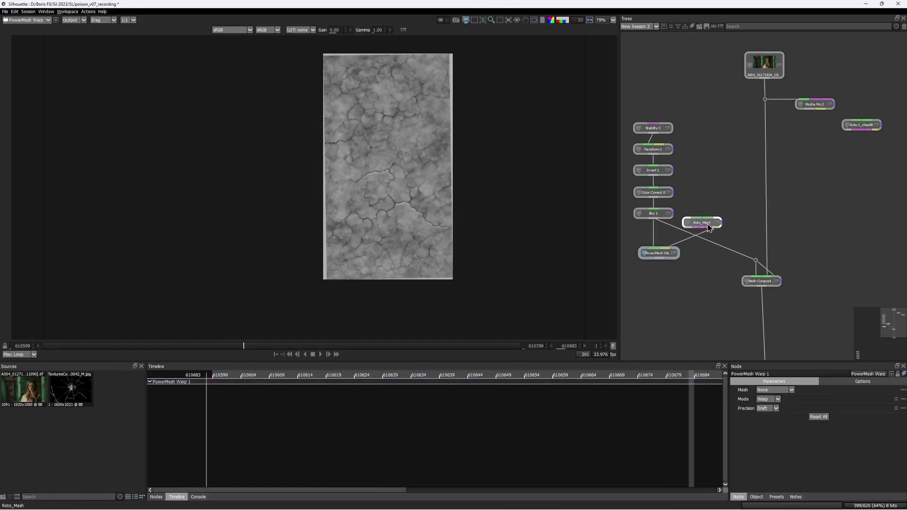
{"action": "left_click", "coordinate": [658, 258]}
{"action": "left_click", "coordinate": [772, 390]}
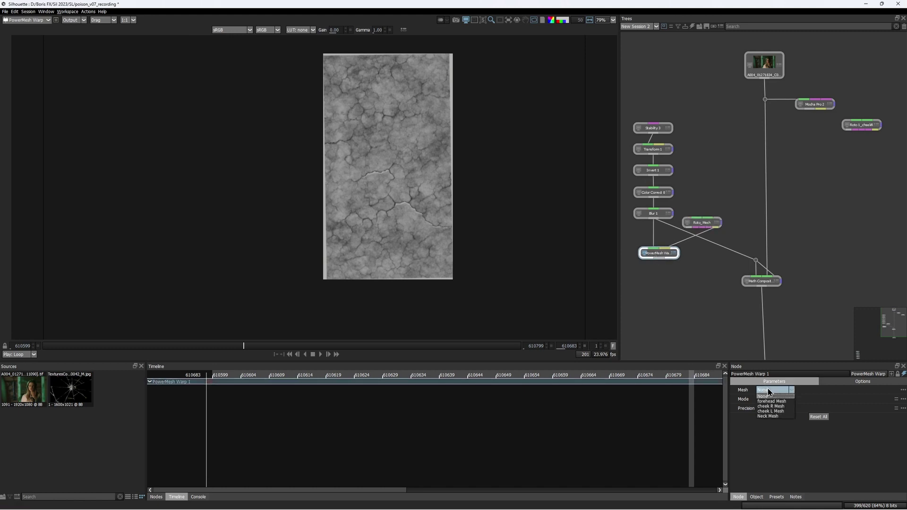
{"action": "left_click", "coordinate": [772, 406]}
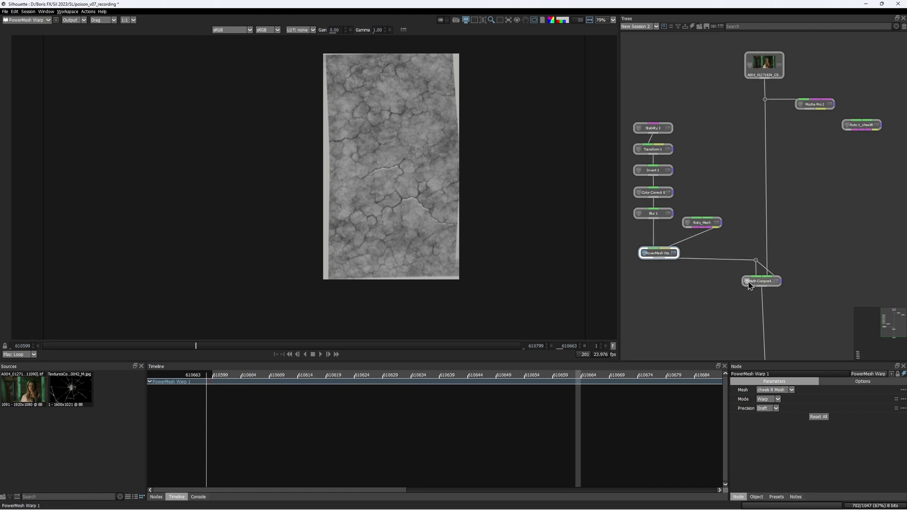
{"action": "left_click", "coordinate": [747, 283]}
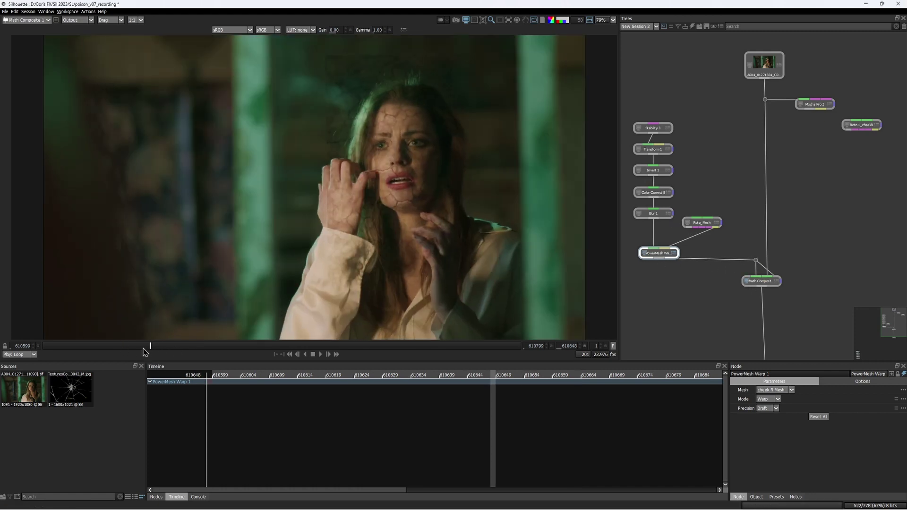
Use Roto 1_cheekR as the composite matte and move the texture down onto her cheek.
{"action": "left_click", "coordinate": [313, 354]}
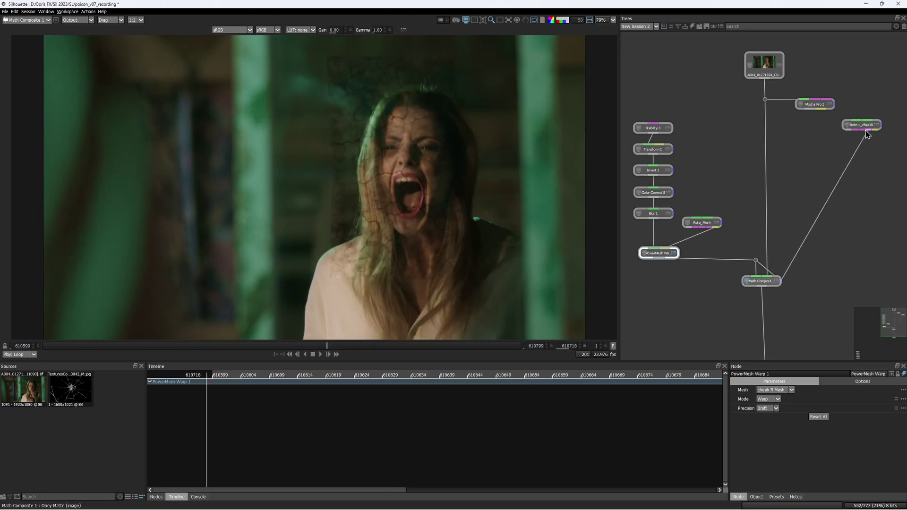
{"action": "left_click_drag", "start_coordinate": [866, 133], "coordinate": [864, 133]}
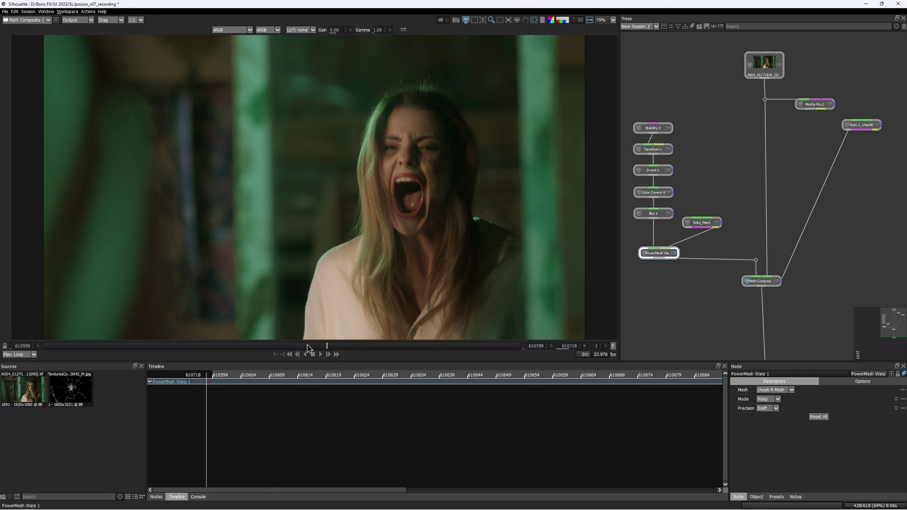
{"action": "left_click", "coordinate": [306, 353]}
{"action": "left_click", "coordinate": [653, 145]}
{"action": "left_click_drag", "start_coordinate": [393, 176], "coordinate": [433, 225]}
{"action": "scroll", "coordinate": [429, 209], "scroll_direction": "up", "scroll_amount": 1}
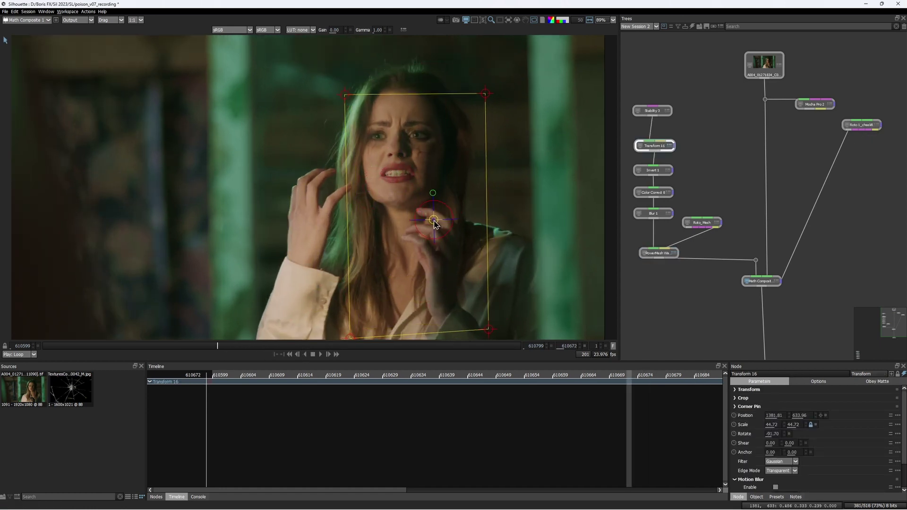
{"action": "left_click", "coordinate": [171, 347]}
{"action": "left_click", "coordinate": [320, 353]}
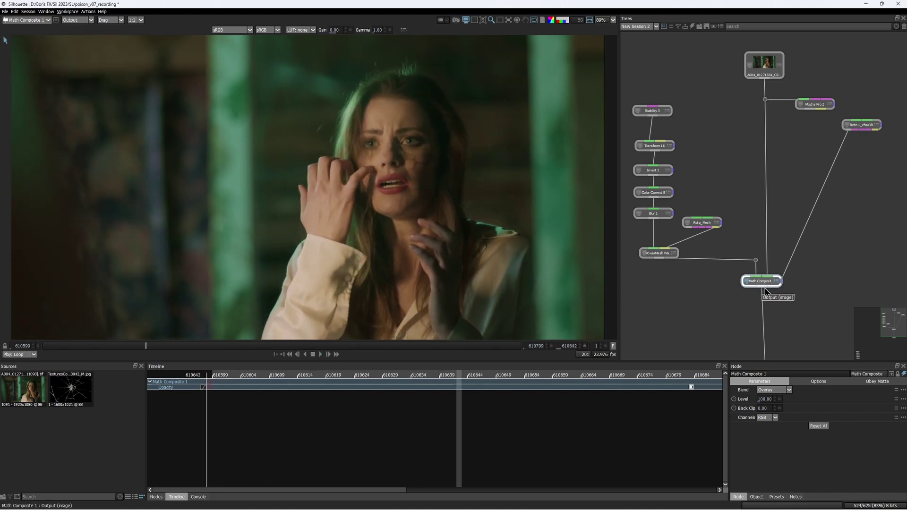
Keyframe Math Composite 1 opacity at 0 on the first frame.
{"action": "left_click", "coordinate": [877, 381]}
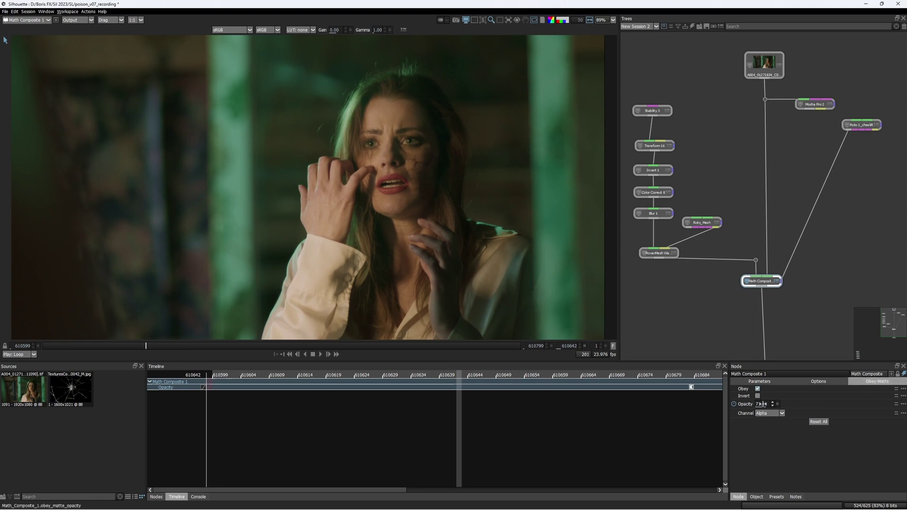
{"action": "type", "text": "71"}
{"action": "key", "text": "Return"}
{"action": "left_click", "coordinate": [763, 405]}
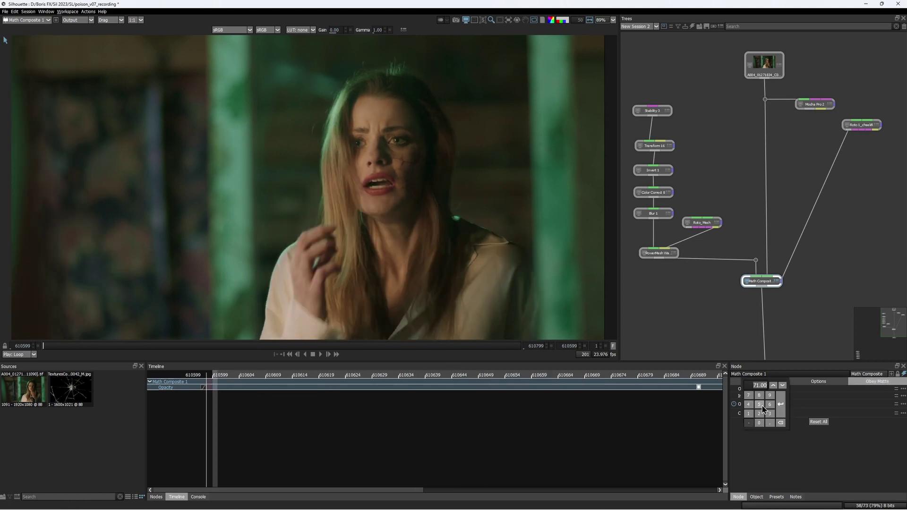
{"action": "left_click", "coordinate": [779, 404]}
{"action": "left_click", "coordinate": [321, 354]}
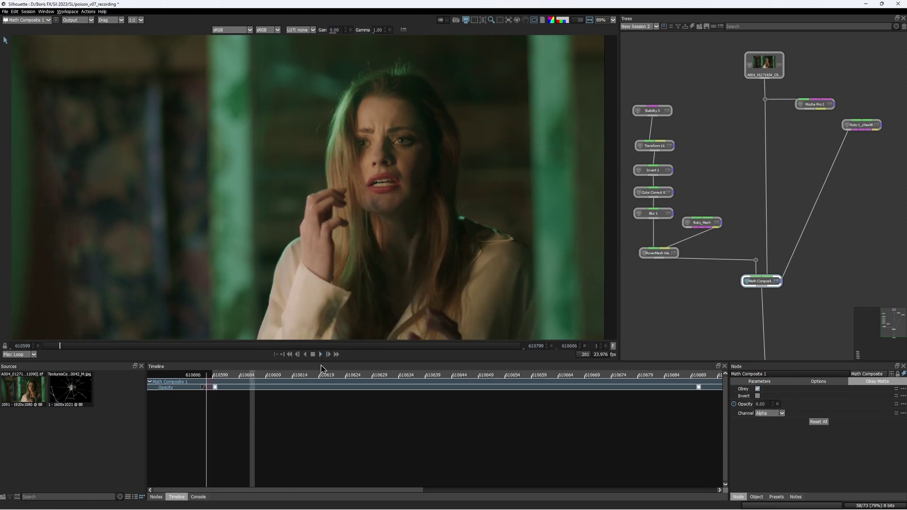
{"action": "left_click", "coordinate": [894, 405]}
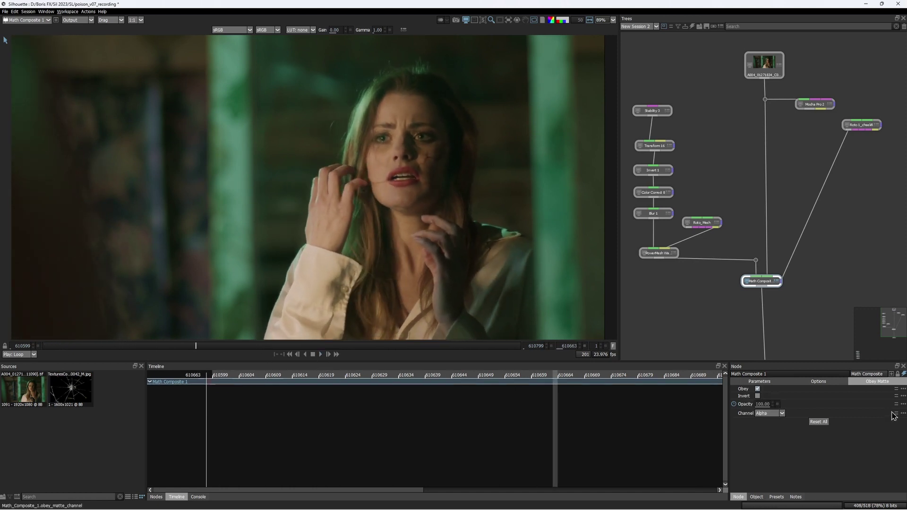
{"action": "left_click", "coordinate": [760, 404]}
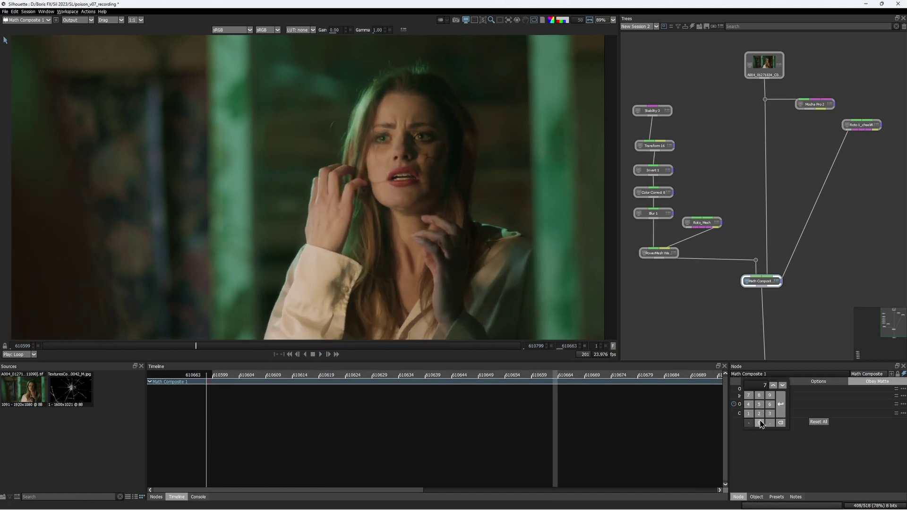
{"action": "left_click", "coordinate": [783, 419]}
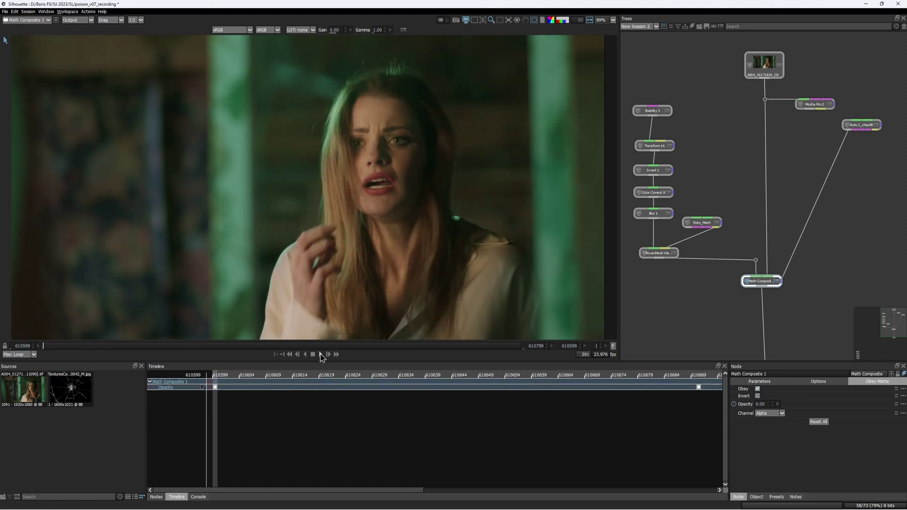
Play back the shot to check the cheek cracks fading in.
{"action": "left_click", "coordinate": [321, 354]}
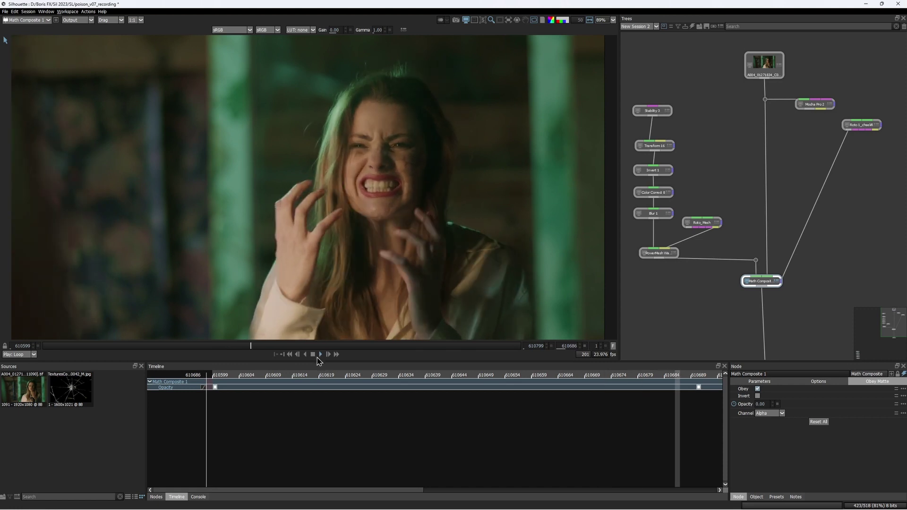
{"action": "left_click", "coordinate": [61, 340]}
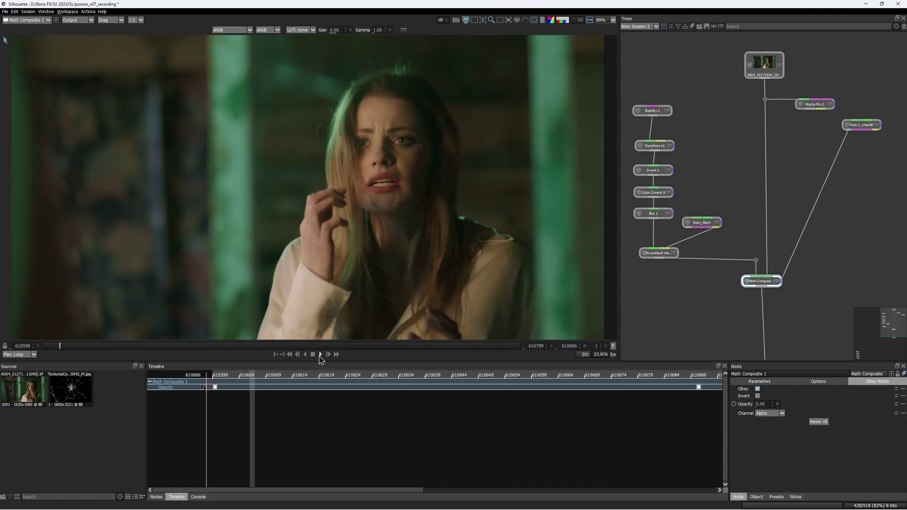
{"action": "left_click", "coordinate": [320, 354]}
{"action": "left_click_drag", "start_coordinate": [780, 284], "coordinate": [785, 356]}
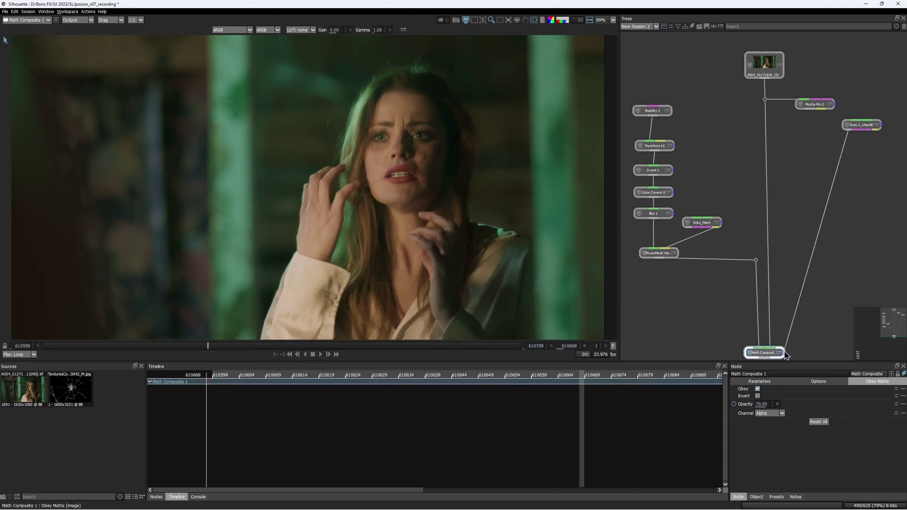
Add a Fractal Noise node with a darker Lift that rises on a later frame.
{"action": "left_click_drag", "start_coordinate": [657, 255], "coordinate": [657, 256]}
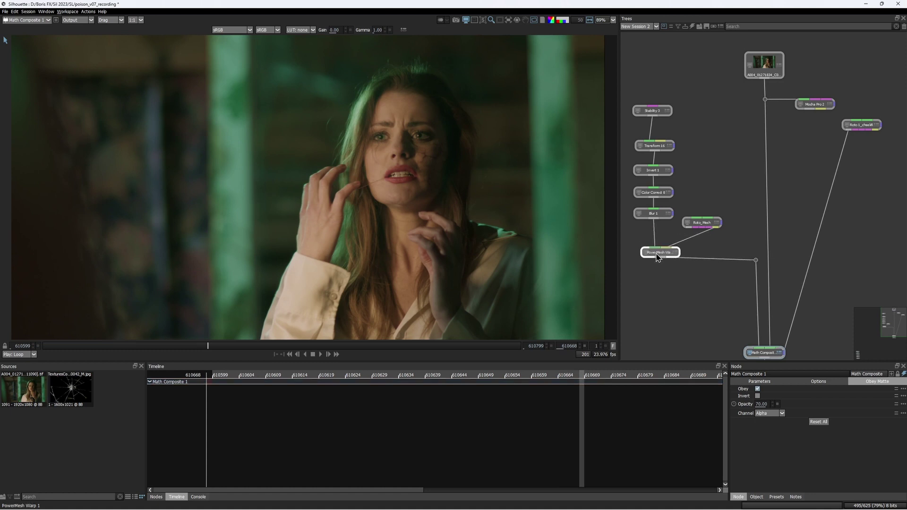
{"action": "key", "text": "Tab"}
{"action": "type", "text": "fra"}
{"action": "key", "text": "Return"}
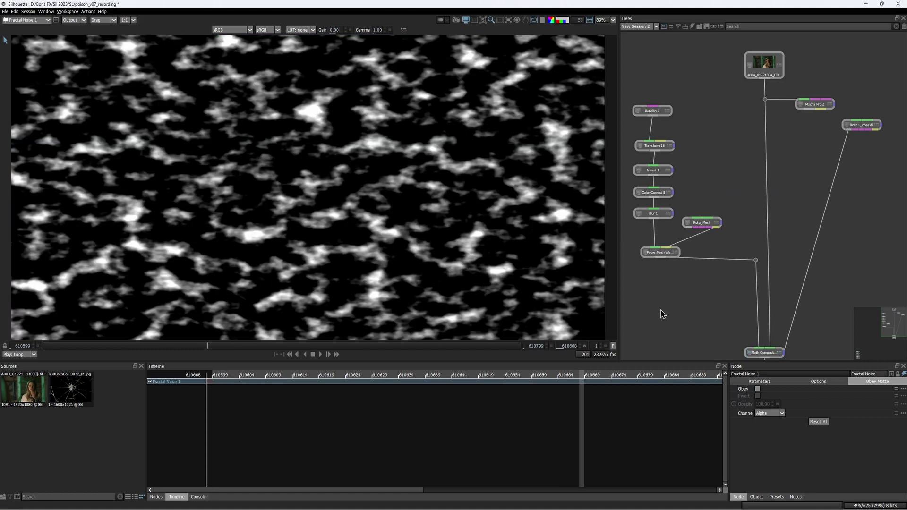
{"action": "left_click", "coordinate": [685, 240]}
{"action": "left_click", "coordinate": [758, 381]}
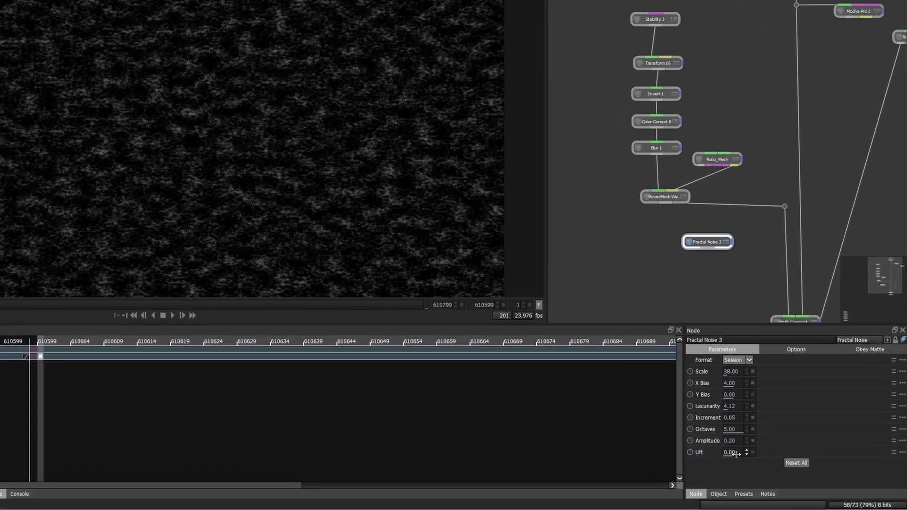
{"action": "left_click", "coordinate": [731, 453]}
{"action": "type", "text": "-0.2"}
{"action": "key", "text": "Return"}
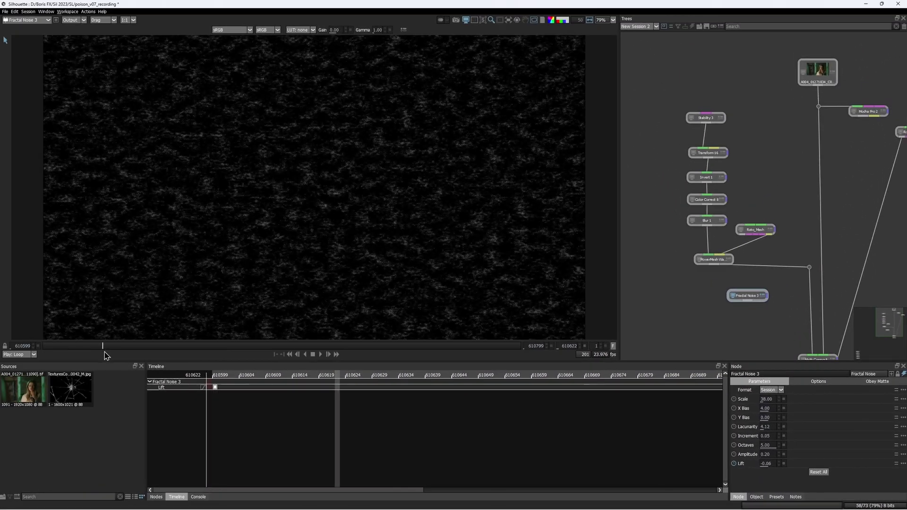
{"action": "mouse_move", "coordinate": [107, 346]}
{"action": "left_mouse_down"}
{"action": "mouse_move", "coordinate": [182, 356]}
{"action": "mouse_move", "coordinate": [323, 352]}
{"action": "left_mouse_up"}
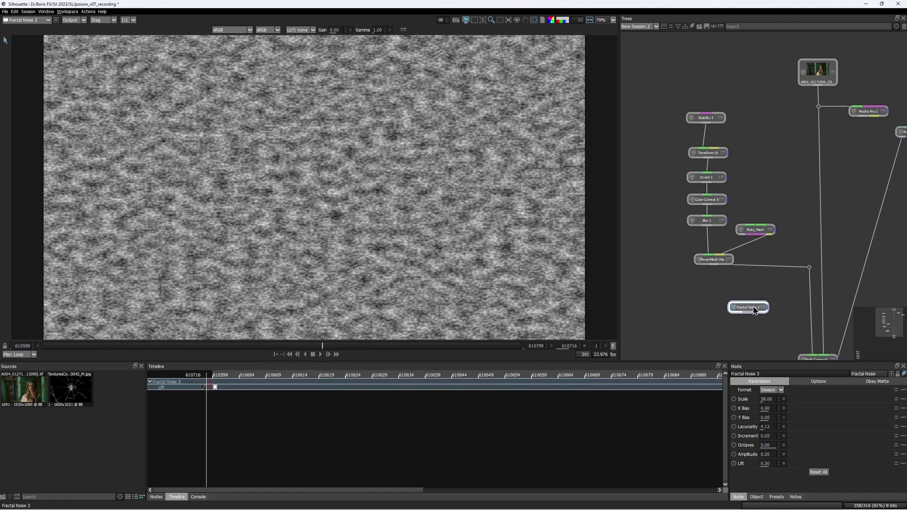
Add Swap Channels with Alpha from Luminance, feeding a Copy node between Blur 1 and PowerMesh.
{"action": "left_click_drag", "start_coordinate": [747, 295], "coordinate": [777, 194]}
{"action": "left_click_drag", "start_coordinate": [717, 266], "coordinate": [717, 336]}
{"action": "type", "text": "swap"}
{"action": "key", "text": "Return"}
{"action": "left_click", "coordinate": [731, 263]}
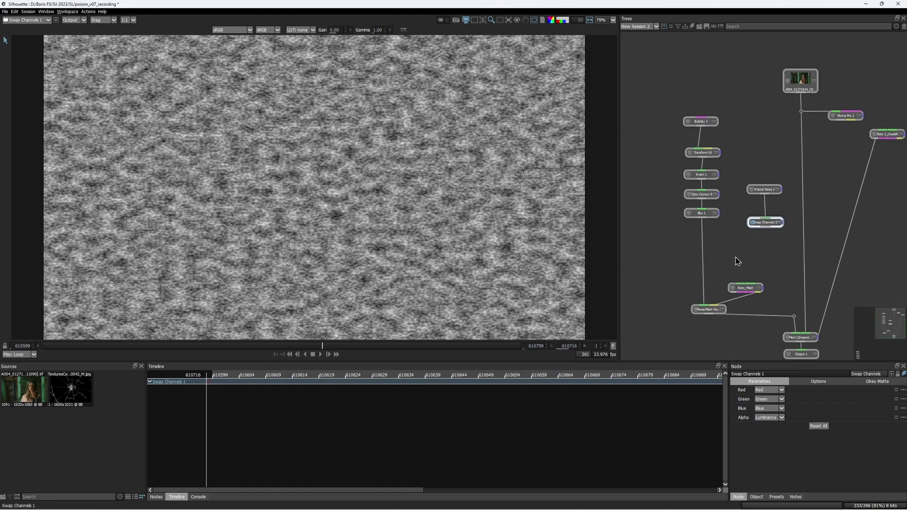
{"action": "type", "text": "copy"}
{"action": "key", "text": "Return"}
{"action": "mouse_move", "coordinate": [748, 258]}
{"action": "left_mouse_down"}
{"action": "mouse_move", "coordinate": [708, 262]}
{"action": "mouse_move", "coordinate": [765, 229]}
{"action": "left_mouse_up"}
{"action": "left_click", "coordinate": [769, 418]}
{"action": "left_click", "coordinate": [765, 445]}
{"action": "type", "text": "alph"}
{"action": "key", "text": "Down"}
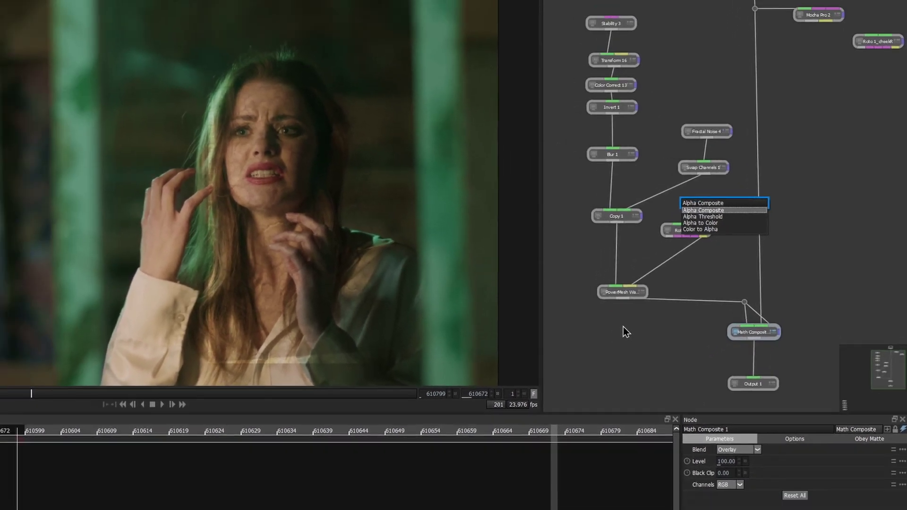
Add an Alpha Composite node beside the PowerMesh Warp and view its settings.
{"action": "key", "text": "Return"}
{"action": "mouse_move", "coordinate": [773, 316]}
{"action": "left_mouse_down"}
{"action": "mouse_move", "coordinate": [680, 300]}
{"action": "mouse_move", "coordinate": [684, 290]}
{"action": "left_mouse_up"}
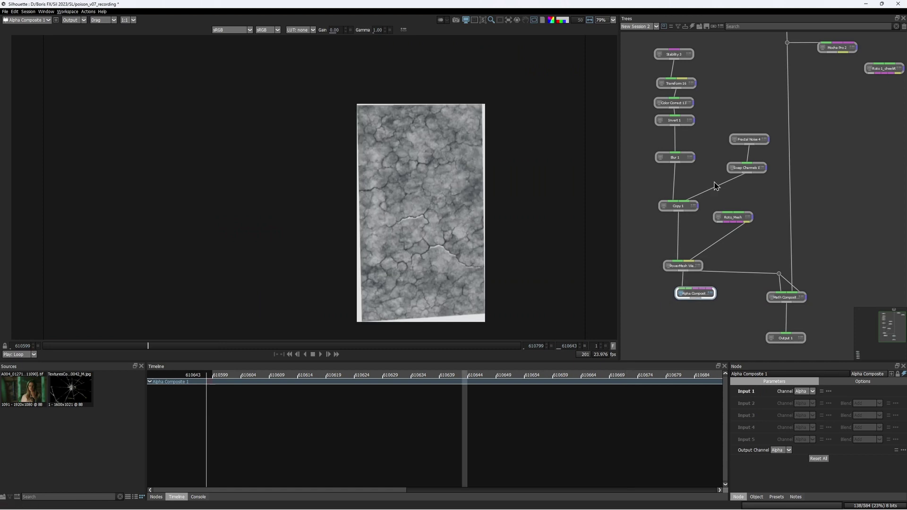
{"action": "scroll", "coordinate": [796, 149], "scroll_direction": "down", "scroll_amount": 1}
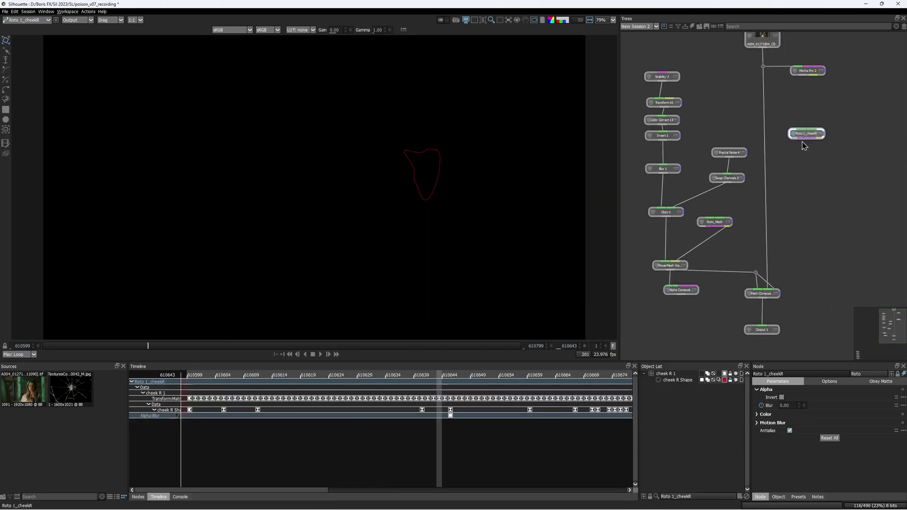
{"action": "scroll", "coordinate": [743, 276], "scroll_direction": "down", "scroll_amount": 1}
{"action": "left_click", "coordinate": [767, 289]}
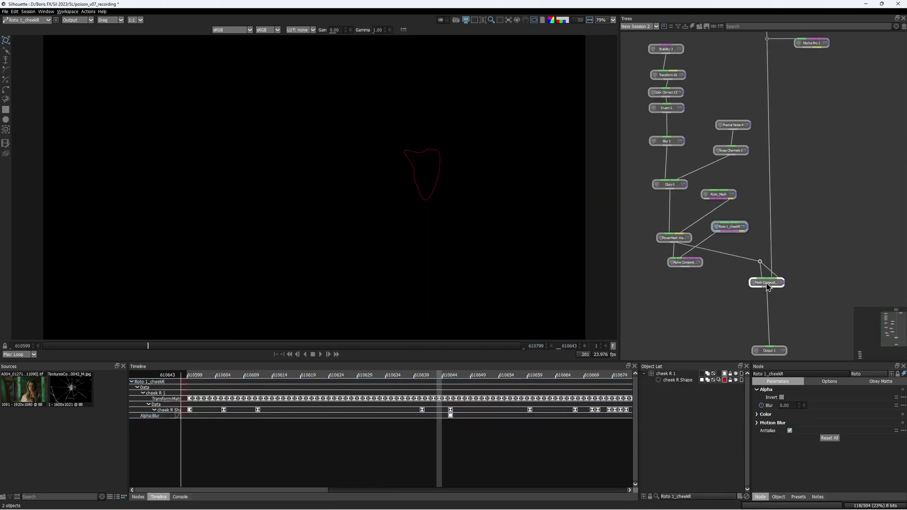
{"action": "left_click", "coordinate": [684, 262]}
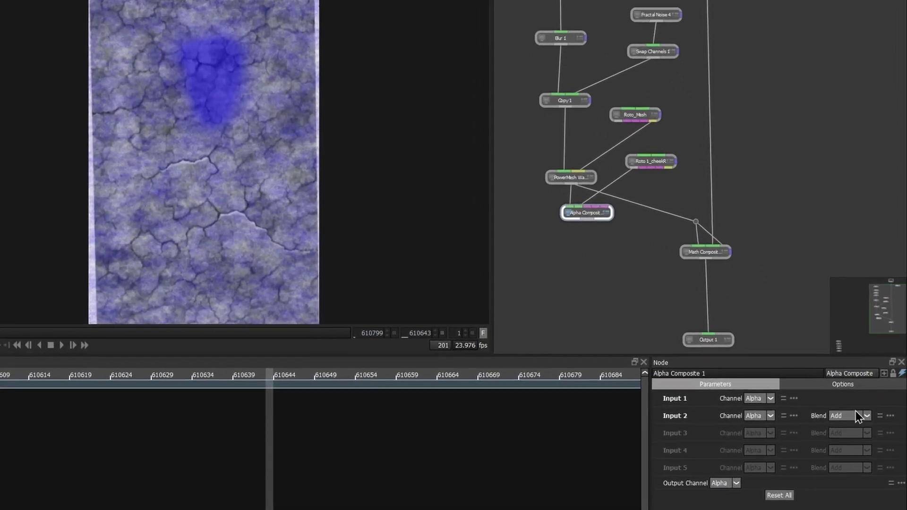
Set the cheek matte input's blend to Multiply and play back the full composite.
{"action": "left_click", "coordinate": [868, 404]}
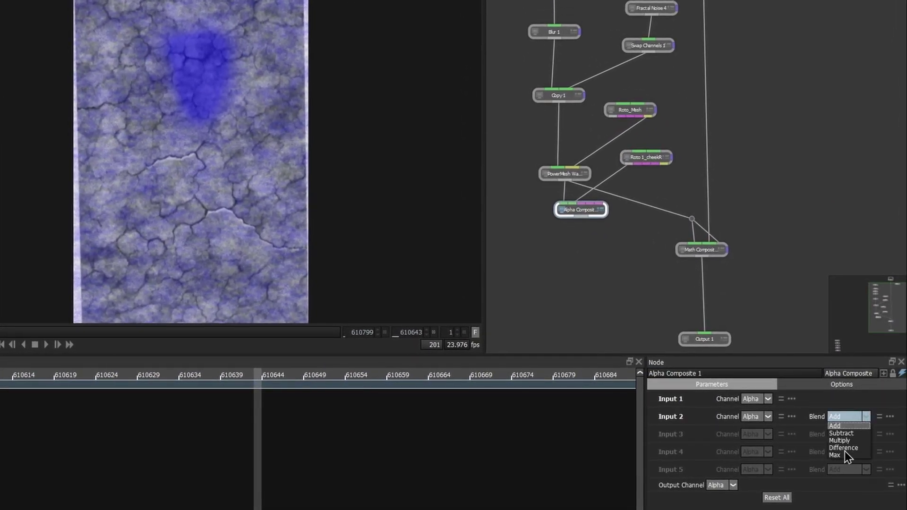
{"action": "left_click", "coordinate": [858, 425]}
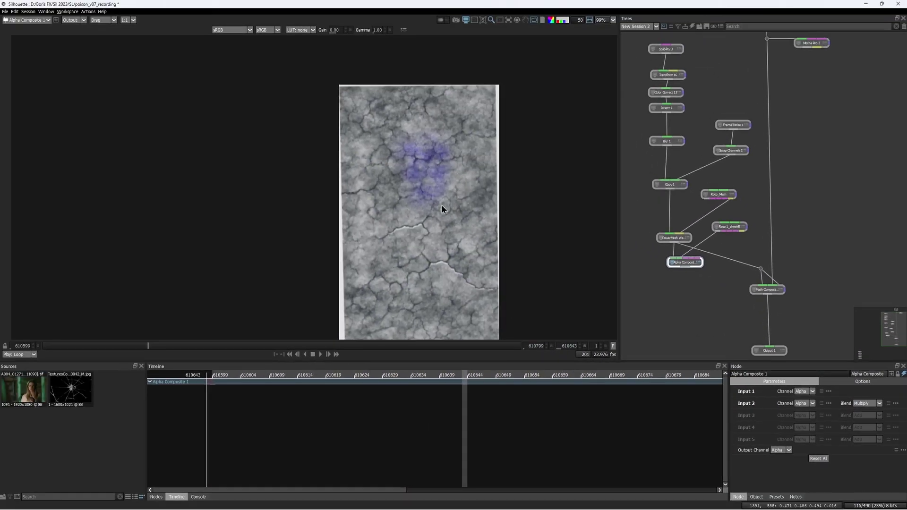
{"action": "left_click", "coordinate": [755, 292]}
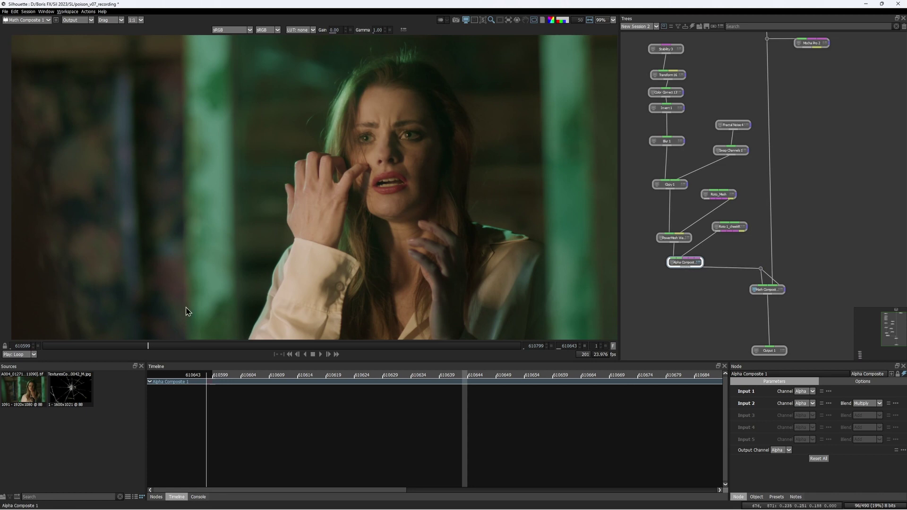
{"action": "scroll", "coordinate": [179, 315], "scroll_direction": "down", "scroll_amount": 2}
{"action": "left_click", "coordinate": [321, 355]}
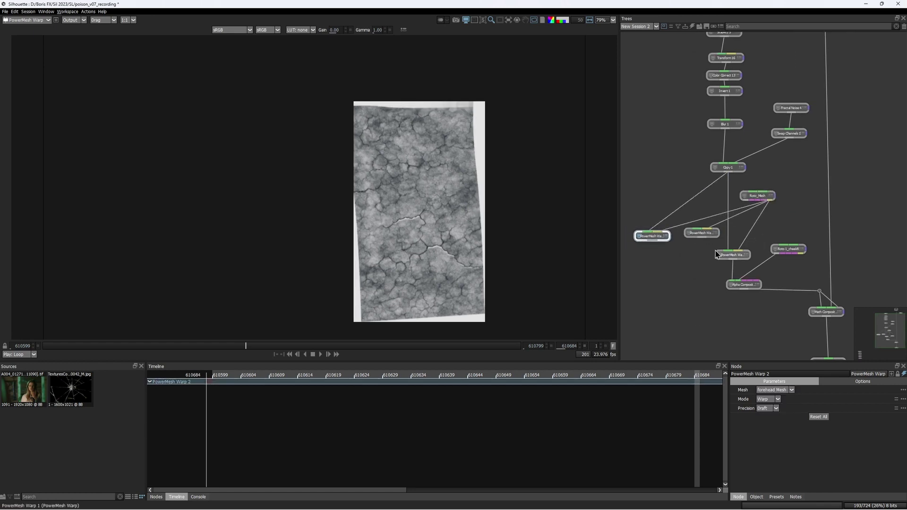
Select the PowerMesh Warp node and replay the shot from near the start.
{"action": "left_click", "coordinate": [702, 234]}
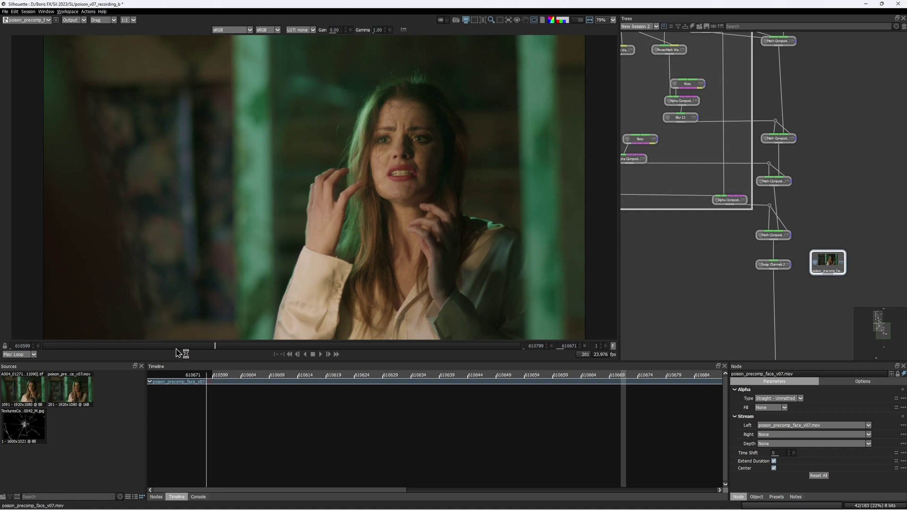
{"action": "left_click", "coordinate": [289, 354]}
{"action": "left_click", "coordinate": [320, 354]}
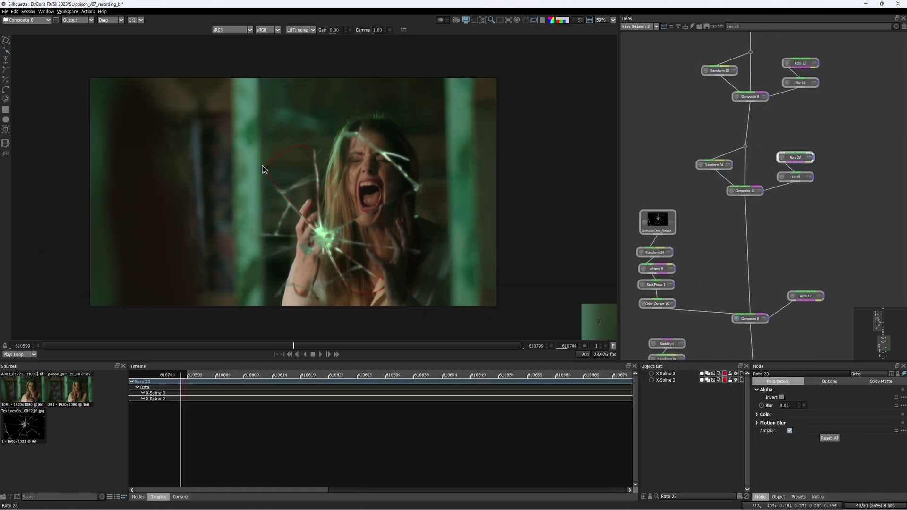
{"action": "left_click", "coordinate": [262, 169]}
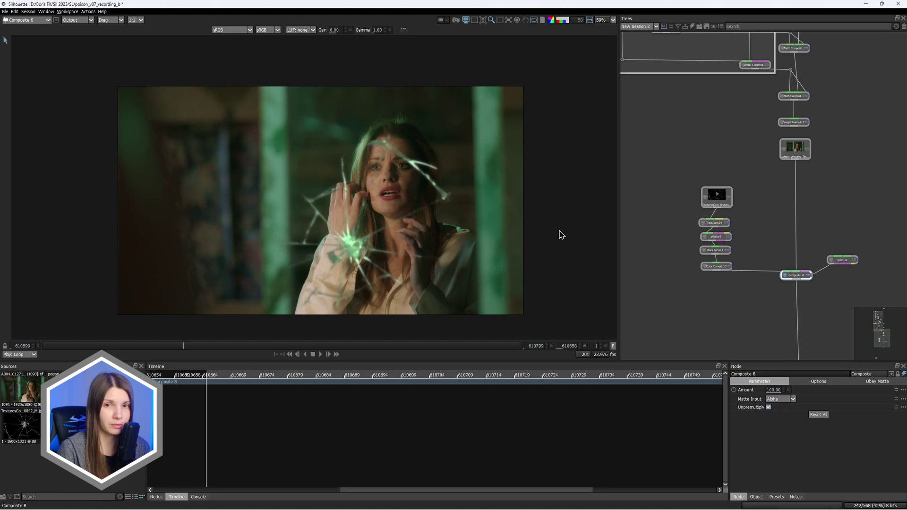
{"action": "scroll", "coordinate": [736, 288], "scroll_direction": "down", "scroll_amount": 2}
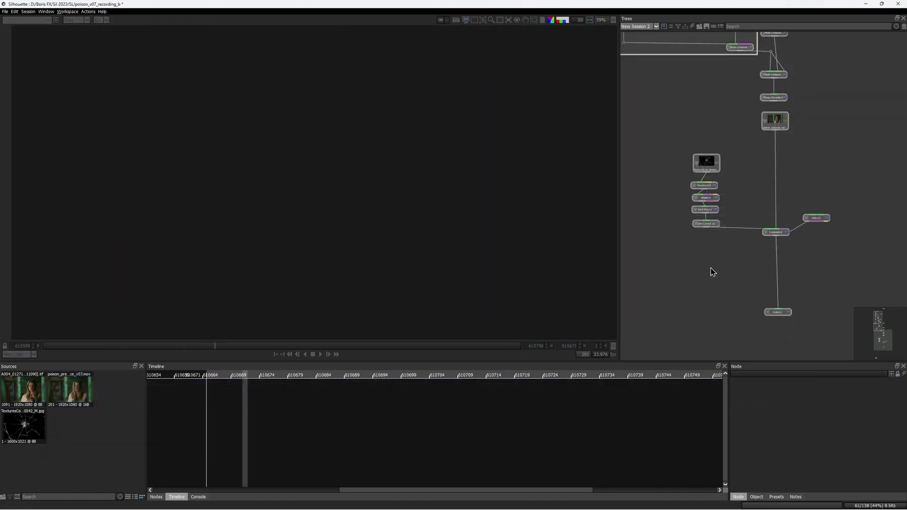
Add a Stability AI node, generate grunge textures choosing the second, then generate a scratches texture.
{"action": "key", "text": "Tab"}
{"action": "type", "text": "Stability"}
{"action": "key", "text": "Return"}
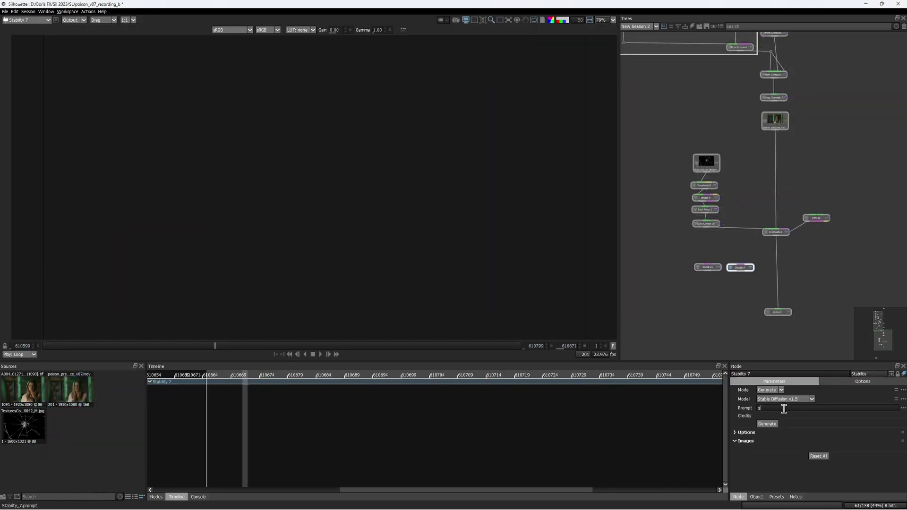
{"action": "type", "text": "grungy texture photoreal 4k"}
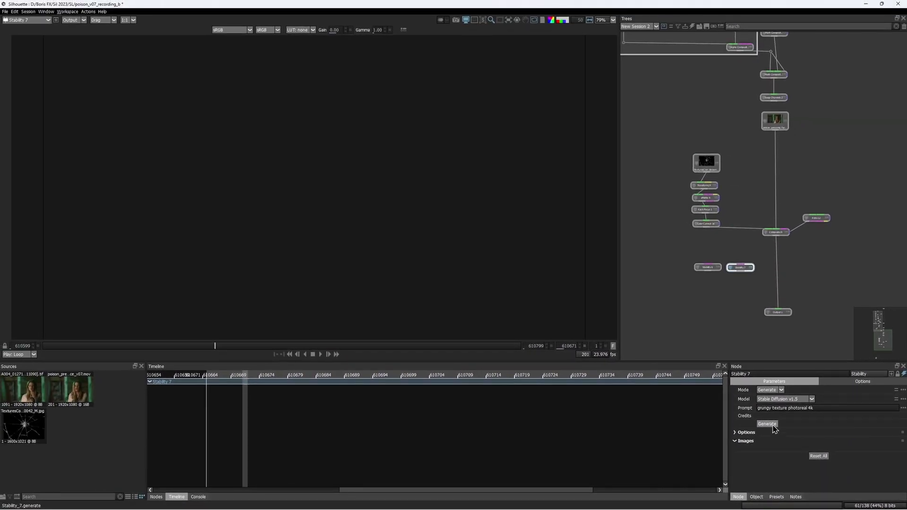
{"action": "left_click", "coordinate": [774, 425]}
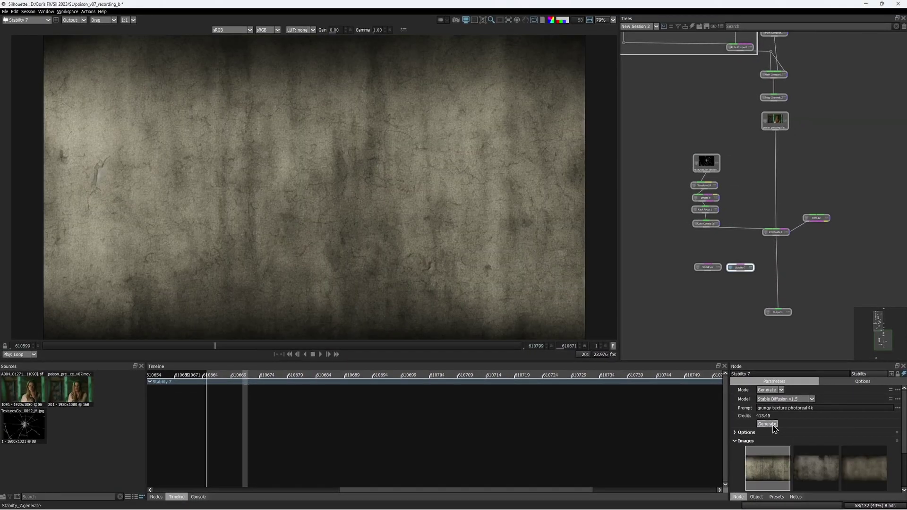
{"action": "left_click", "coordinate": [822, 478]}
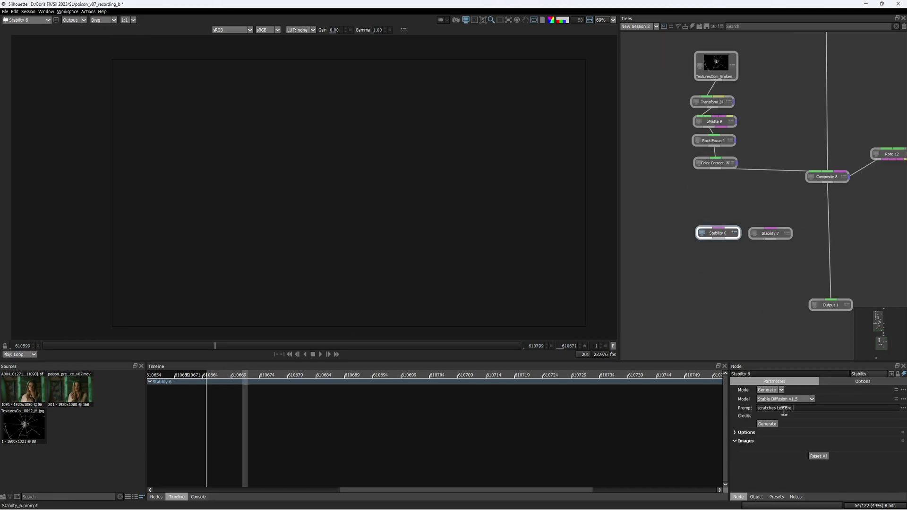
{"action": "left_click", "coordinate": [772, 425]}
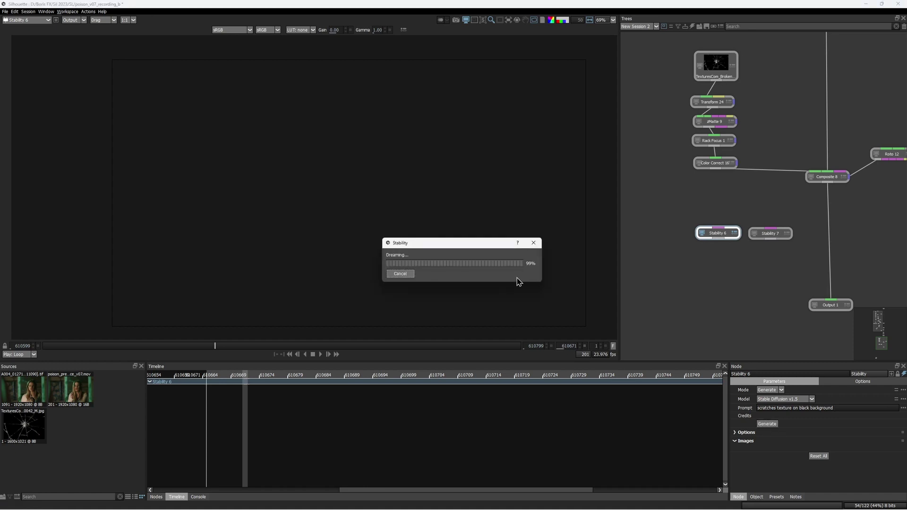